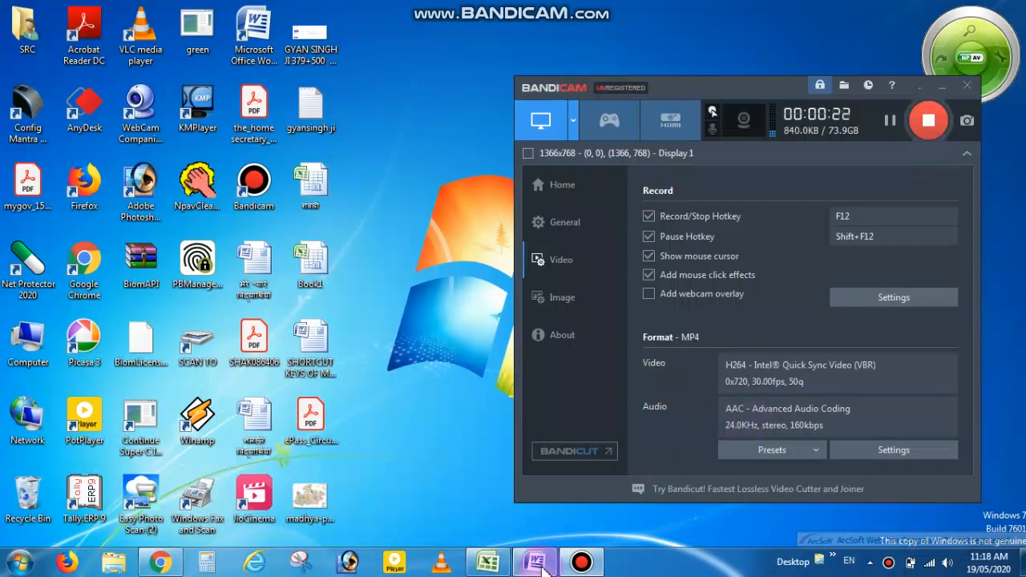
Step: Switch to the Computer document in Word and justify all of its text
{"action": "mouse_move", "coordinate": [547, 565]}
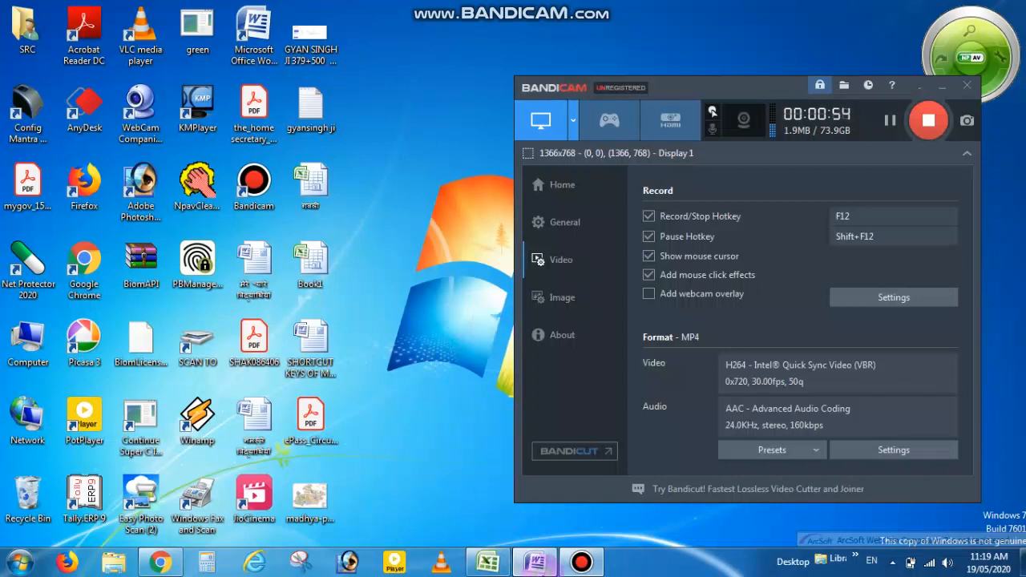
{"action": "left_click", "coordinate": [540, 564]}
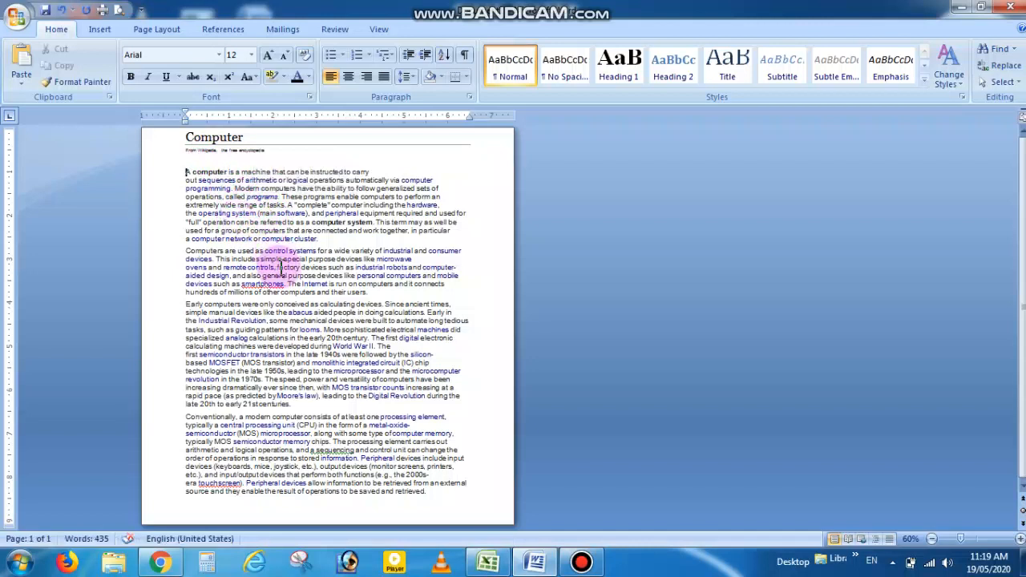
{"action": "key", "text": "ctrl+a"}
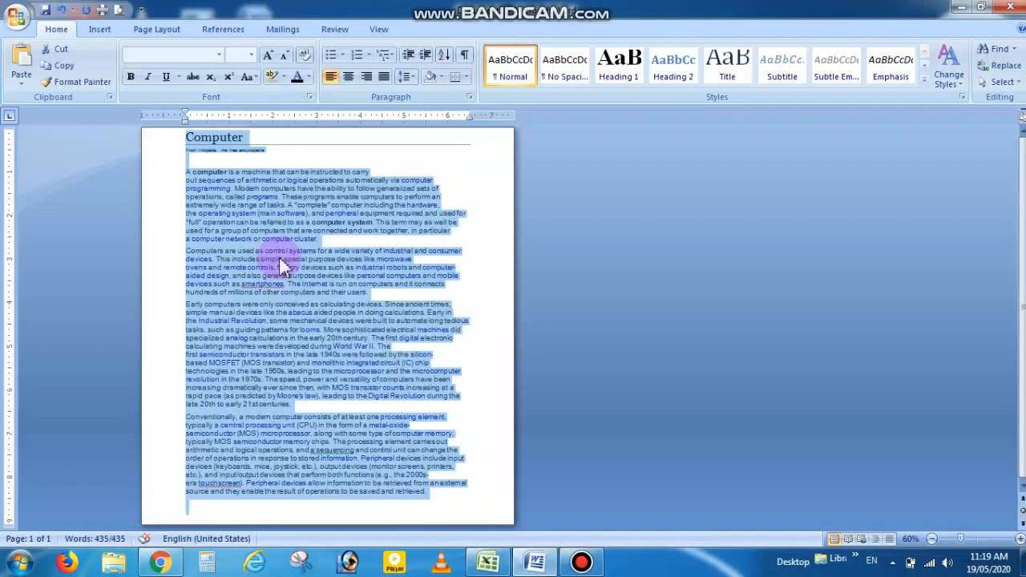
{"action": "key", "text": "ctrl+j"}
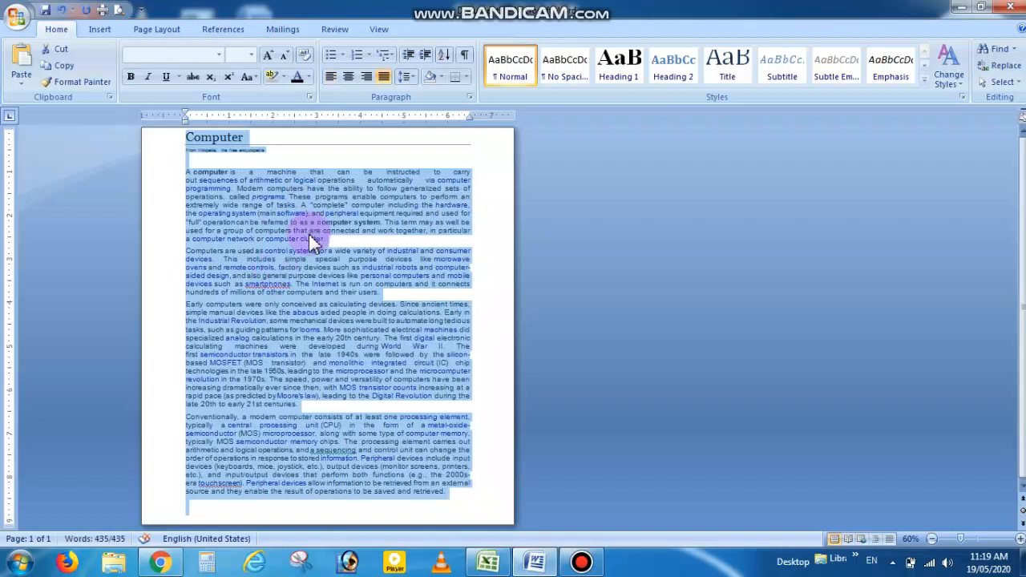
{"action": "left_click", "coordinate": [309, 232]}
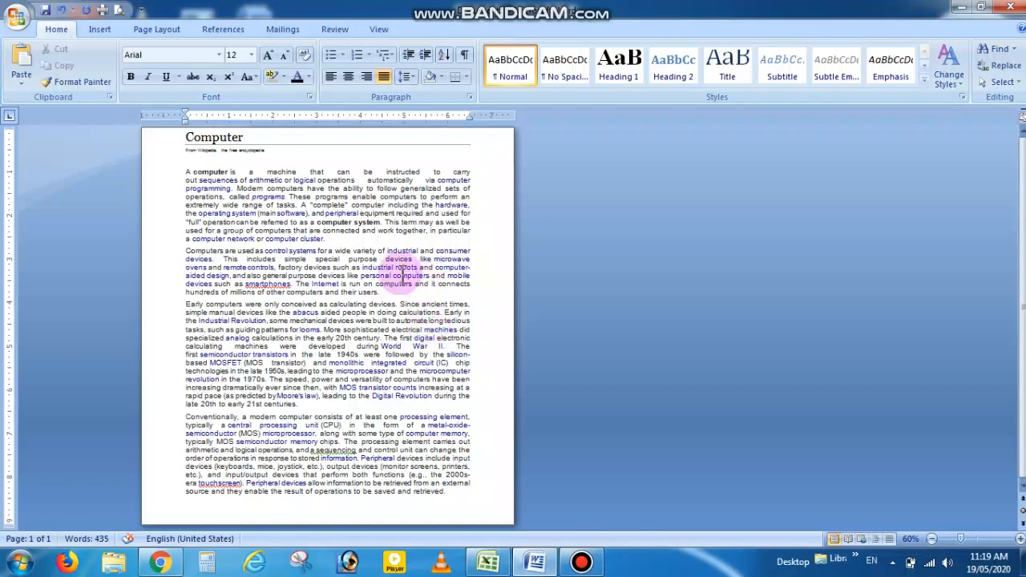
Step: Select the whole document and look through the built-in themes and theme color sets
{"action": "left_click", "coordinate": [157, 31]}
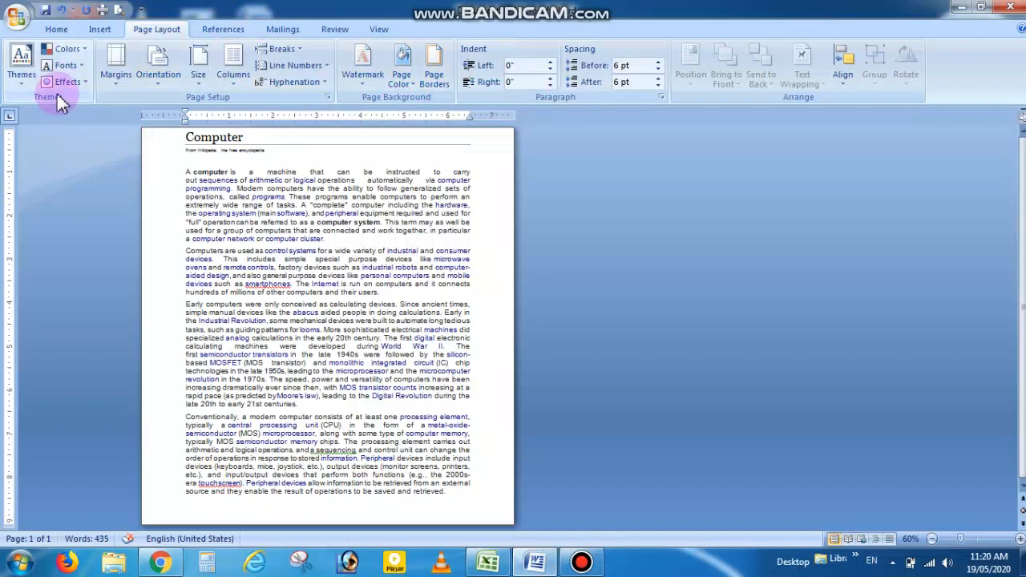
{"action": "left_click", "coordinate": [19, 67]}
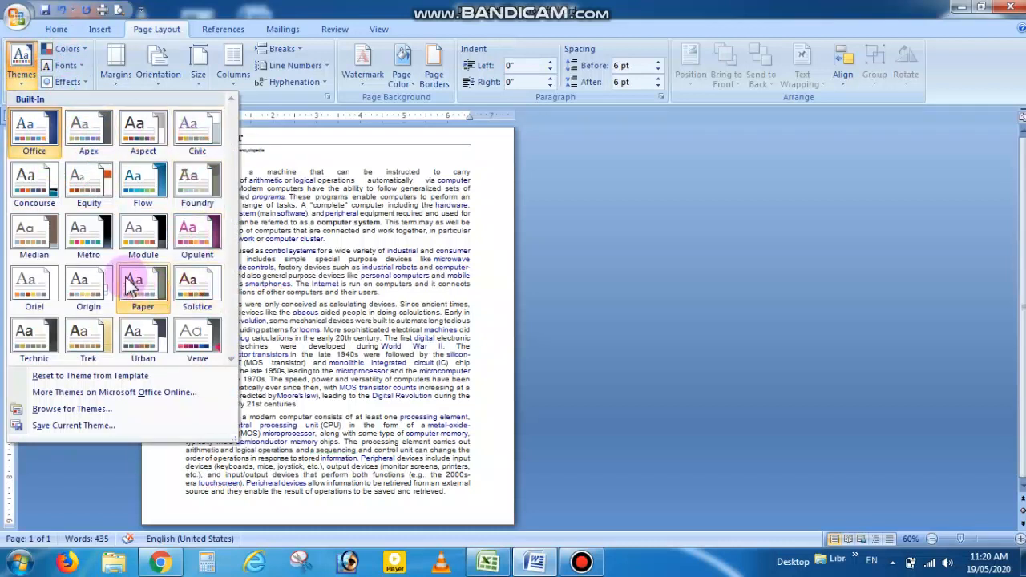
{"action": "left_click", "coordinate": [306, 238]}
{"action": "key", "text": "ctrl+a"}
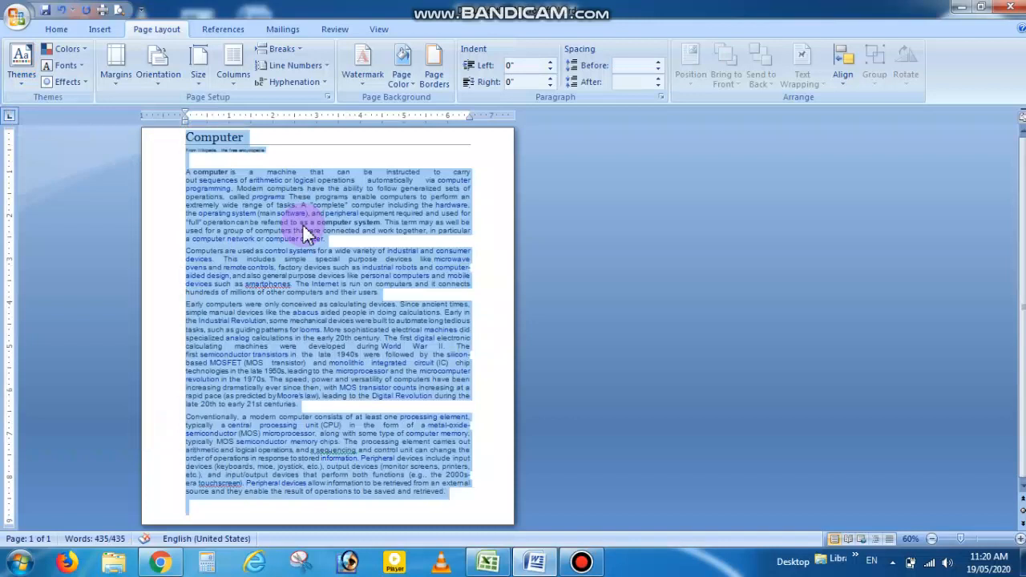
{"action": "left_click", "coordinate": [23, 69]}
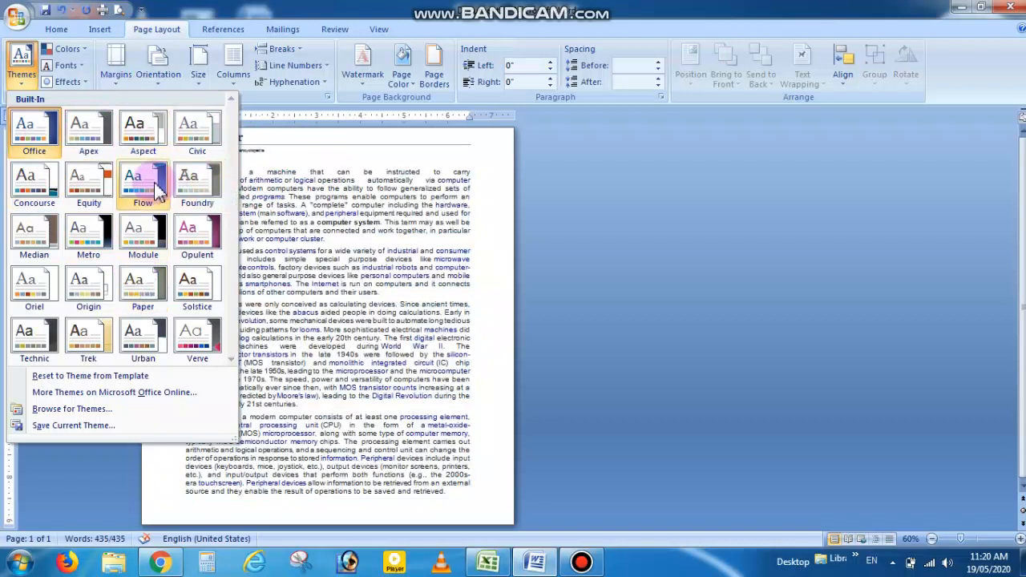
{"action": "left_click", "coordinate": [68, 49]}
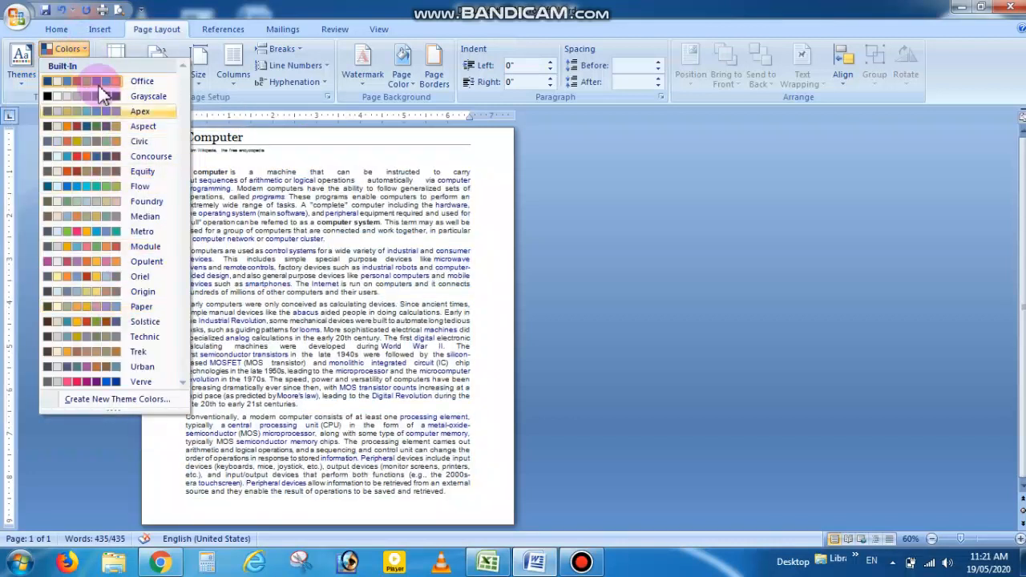
{"action": "left_click", "coordinate": [28, 108]}
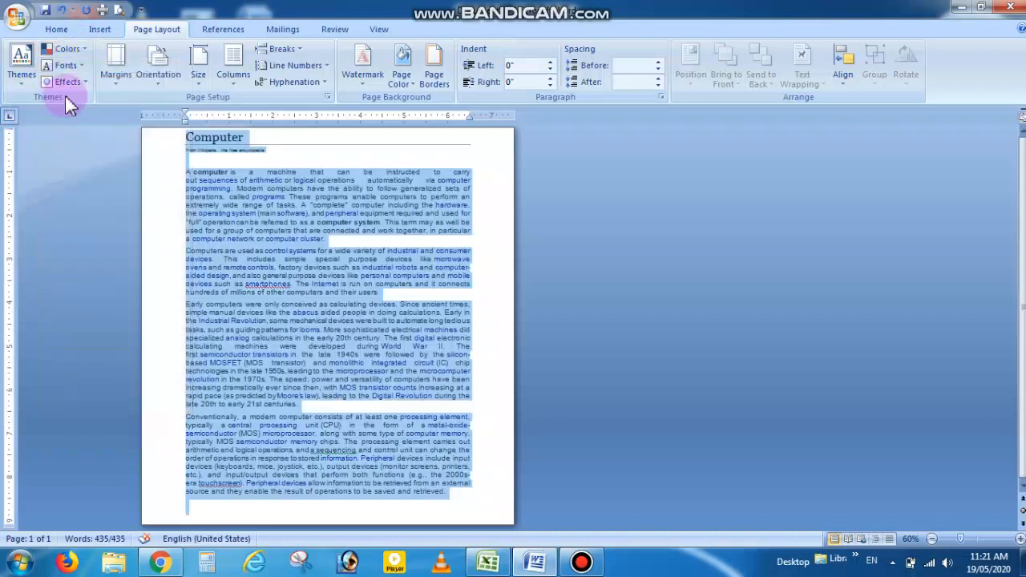
Step: Try the Office Classic 2, Aspect, Civic and Office Classic theme fonts on the document
{"action": "left_click", "coordinate": [80, 67]}
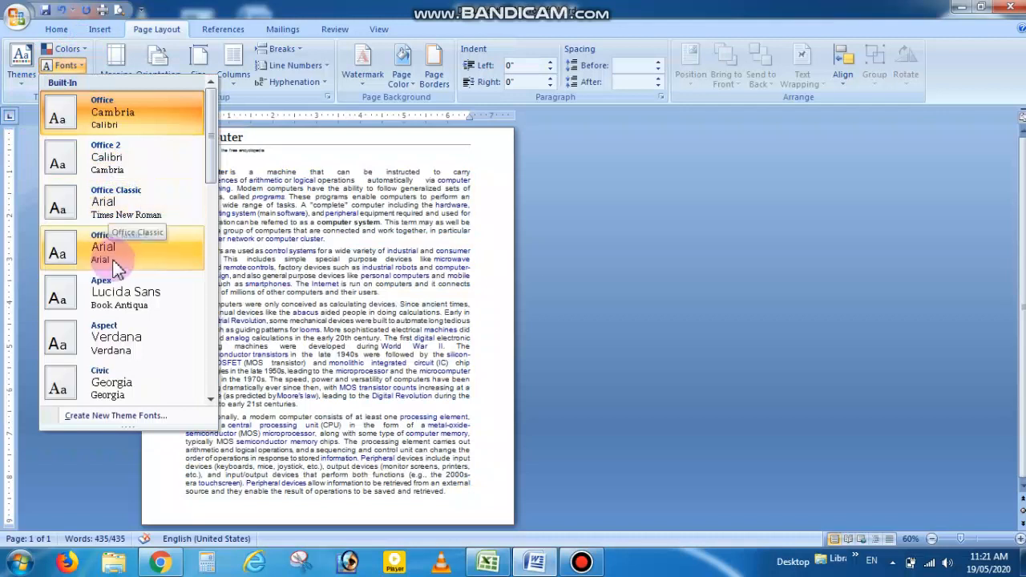
{"action": "left_click", "coordinate": [121, 248]}
{"action": "left_click", "coordinate": [67, 65]}
{"action": "left_click", "coordinate": [149, 344]}
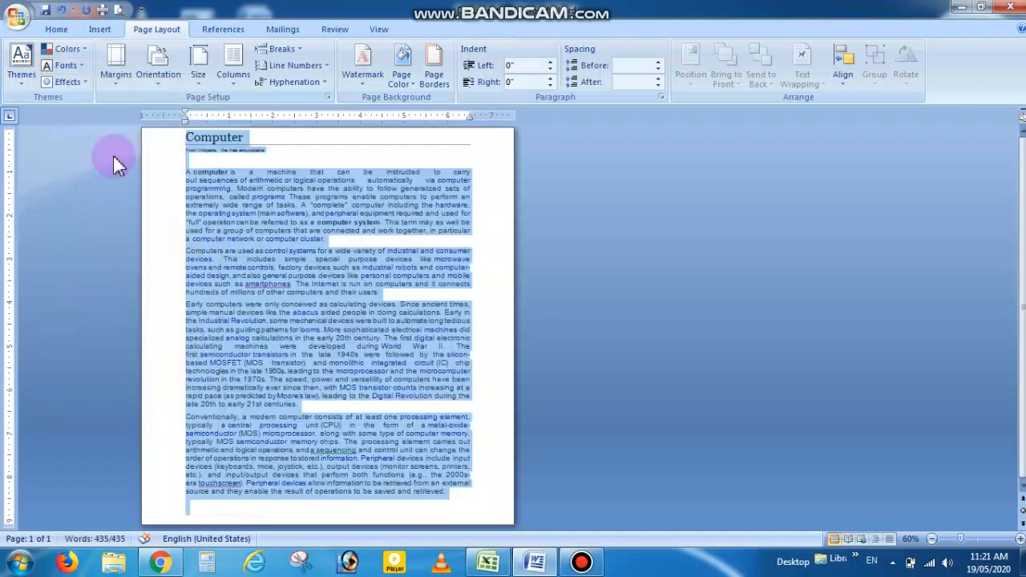
{"action": "left_click", "coordinate": [68, 65]}
{"action": "left_click", "coordinate": [141, 391]}
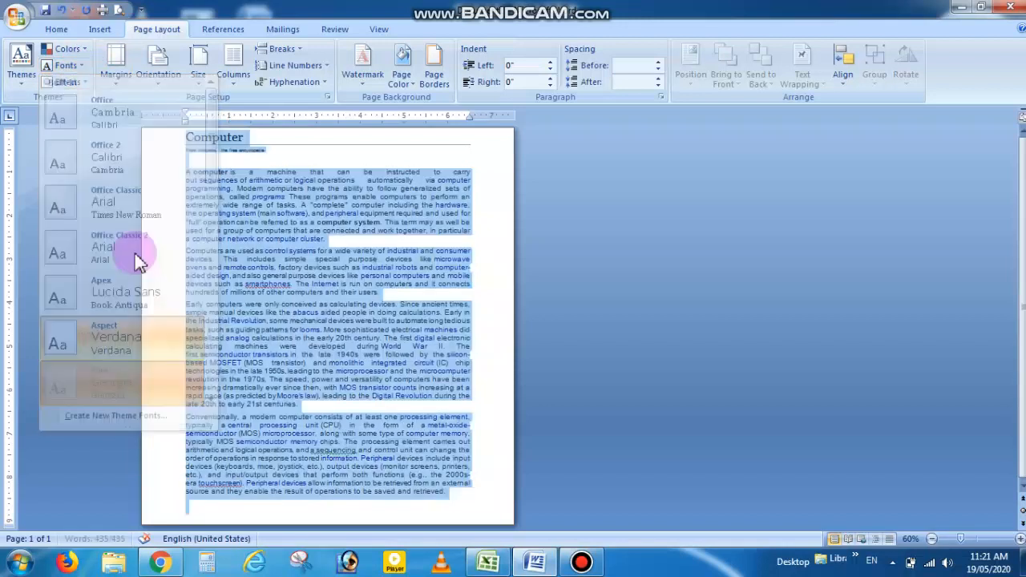
{"action": "left_click", "coordinate": [67, 65]}
{"action": "left_click", "coordinate": [120, 245]}
{"action": "left_click", "coordinate": [67, 64]}
{"action": "left_click", "coordinate": [96, 194]}
Step: Apply the Aspect theme fonts, deselect the text and dismiss the Windows color scheme message
{"action": "left_click", "coordinate": [67, 64]}
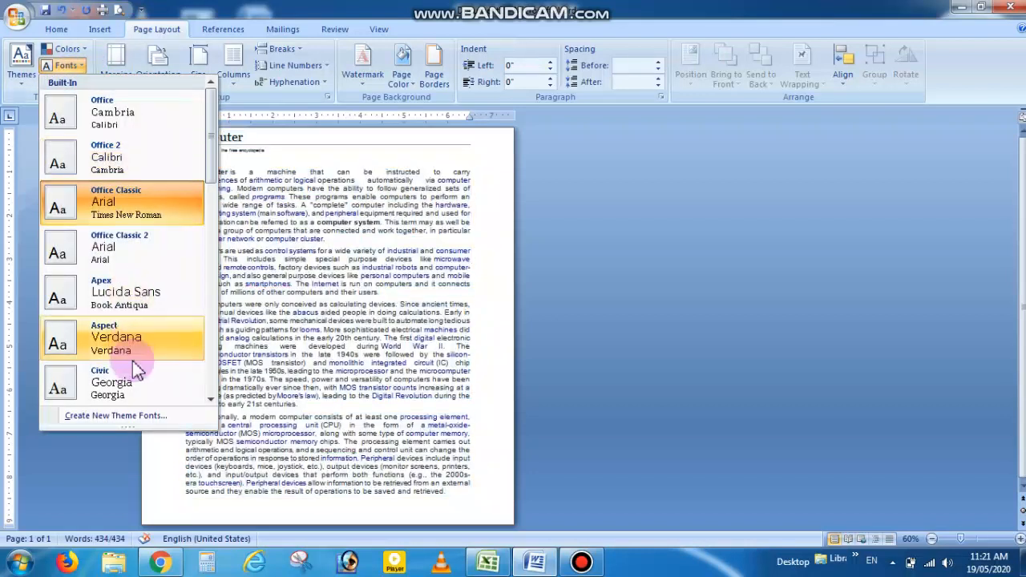
{"action": "left_click", "coordinate": [132, 361]}
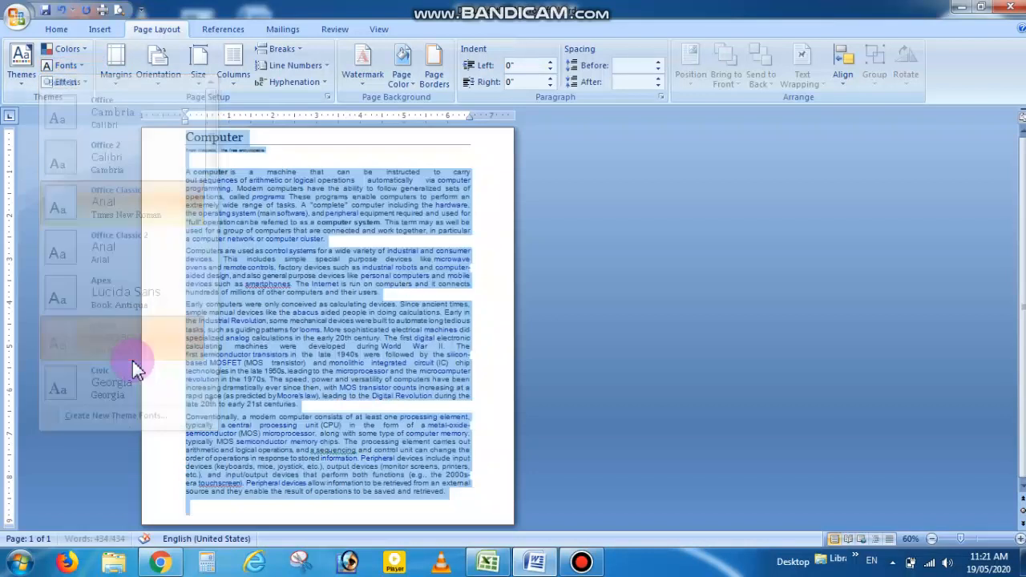
{"action": "left_click", "coordinate": [308, 284]}
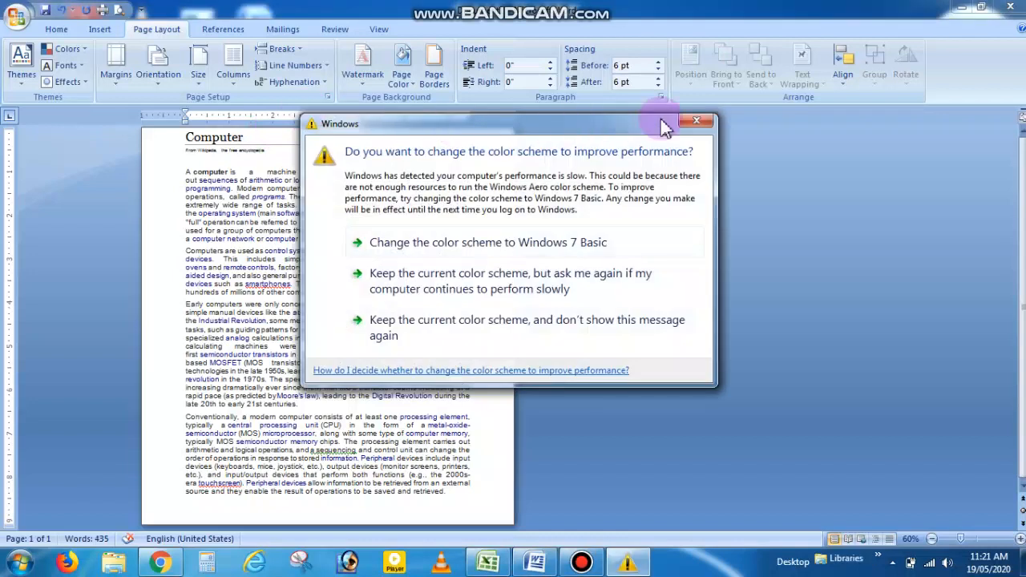
{"action": "left_click", "coordinate": [701, 120]}
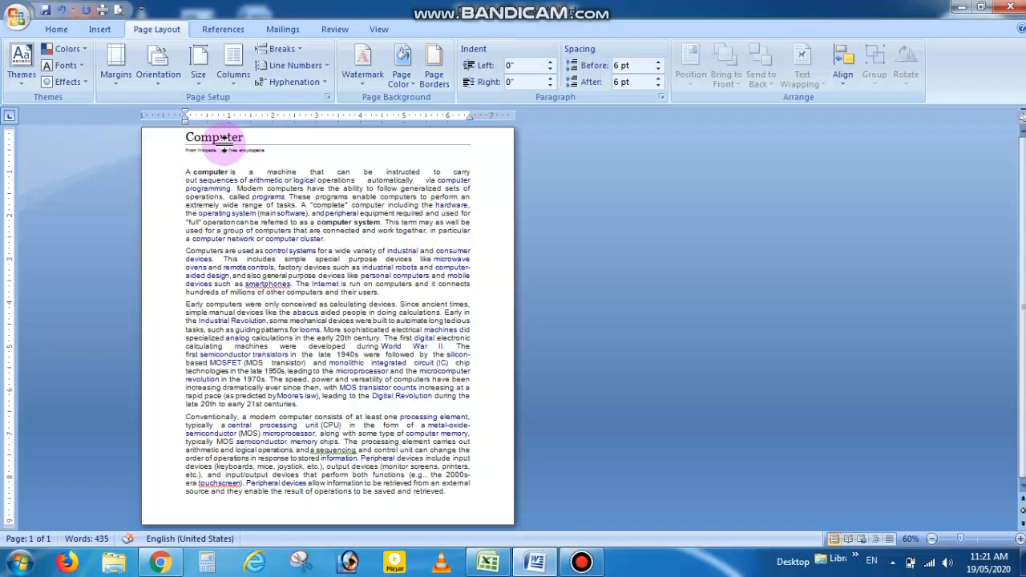
Step: Apply the Narrow margin preset, with 0.5" on all sides of the page
{"action": "left_click", "coordinate": [117, 80]}
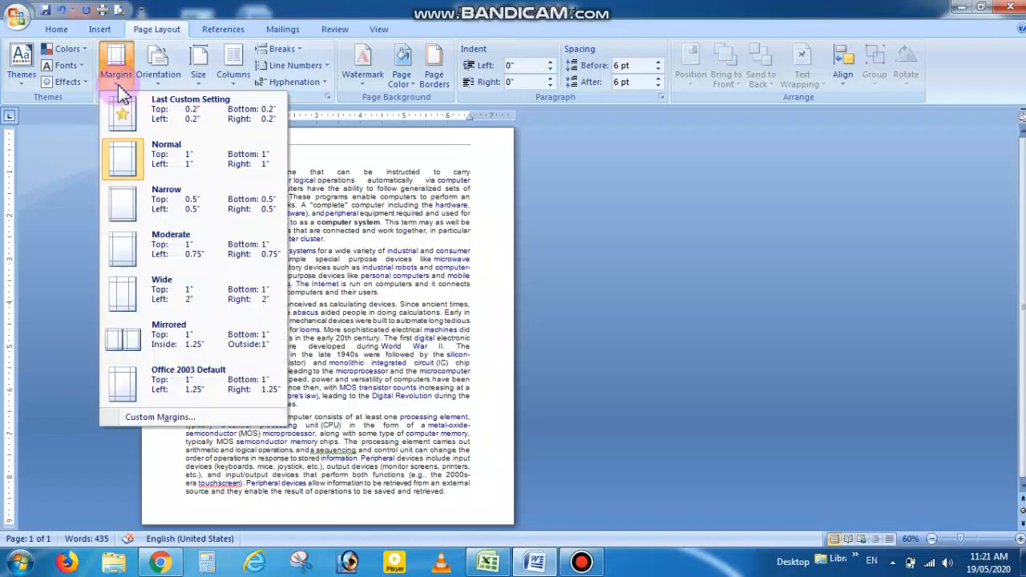
{"action": "left_click", "coordinate": [430, 215]}
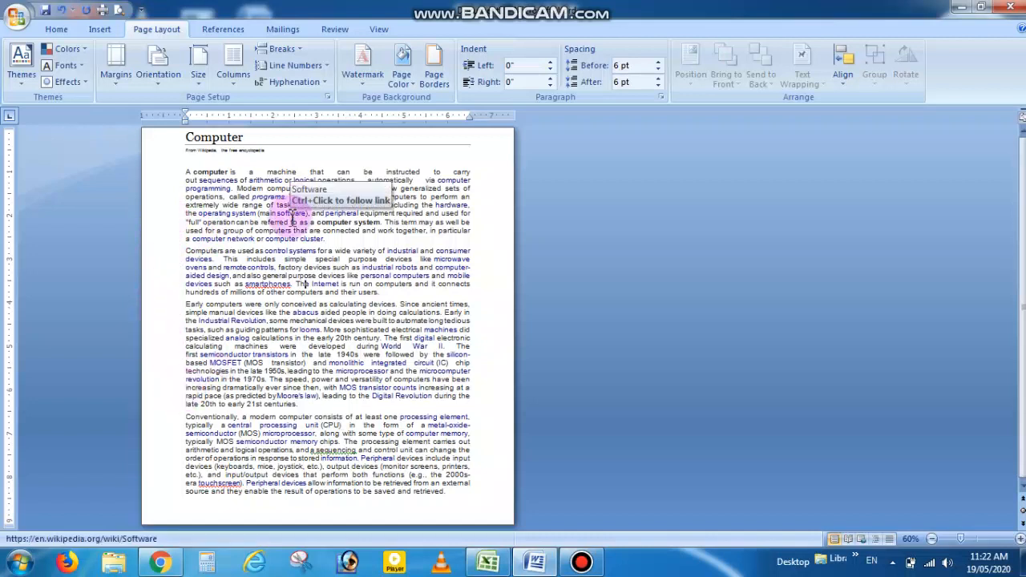
{"action": "left_click", "coordinate": [115, 62]}
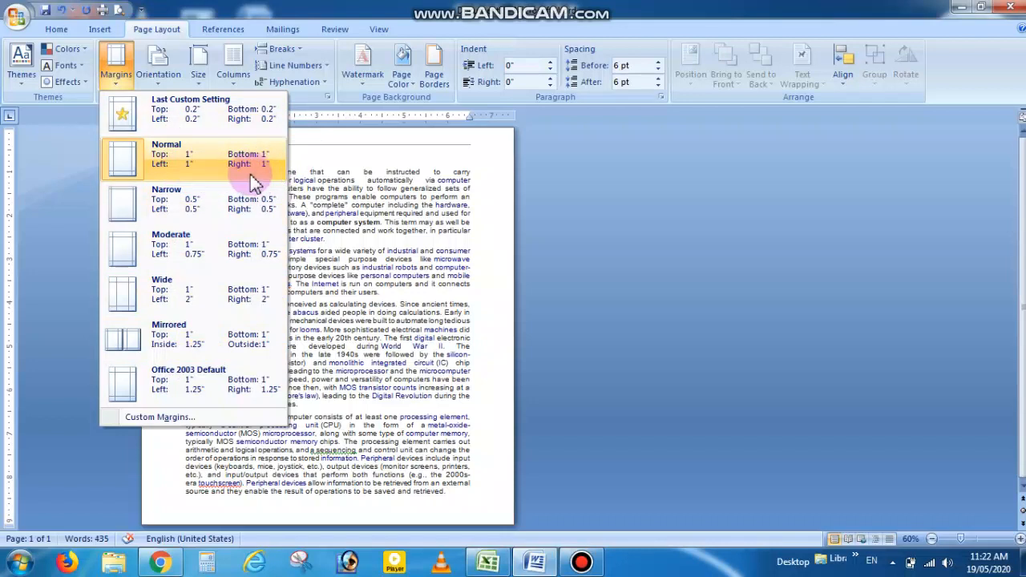
{"action": "left_click", "coordinate": [224, 223]}
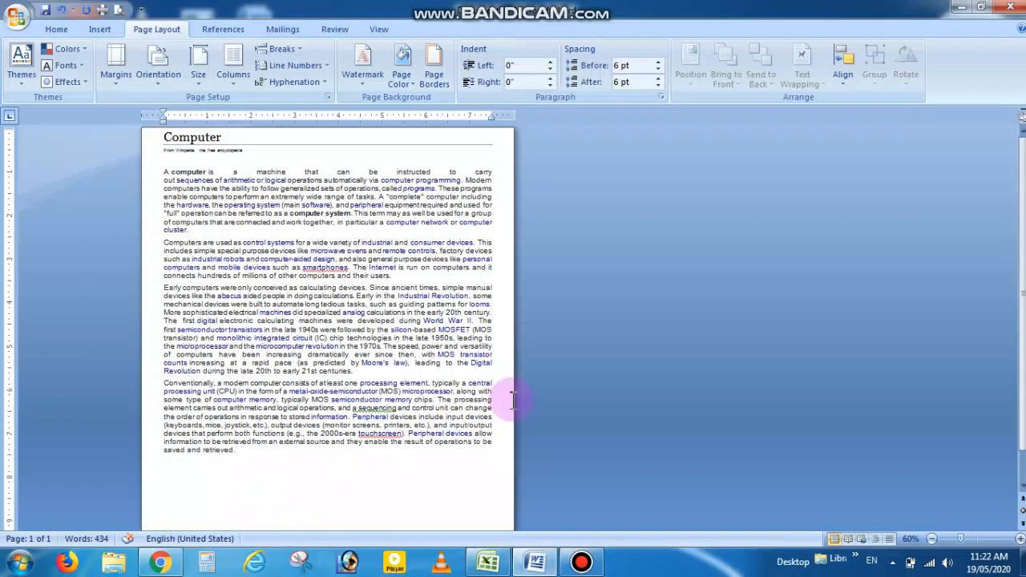
{"action": "mouse_move", "coordinate": [1023, 308]}
{"action": "left_mouse_down"}
{"action": "mouse_move", "coordinate": [1023, 337]}
{"action": "mouse_move", "coordinate": [1023, 311]}
{"action": "left_mouse_up"}
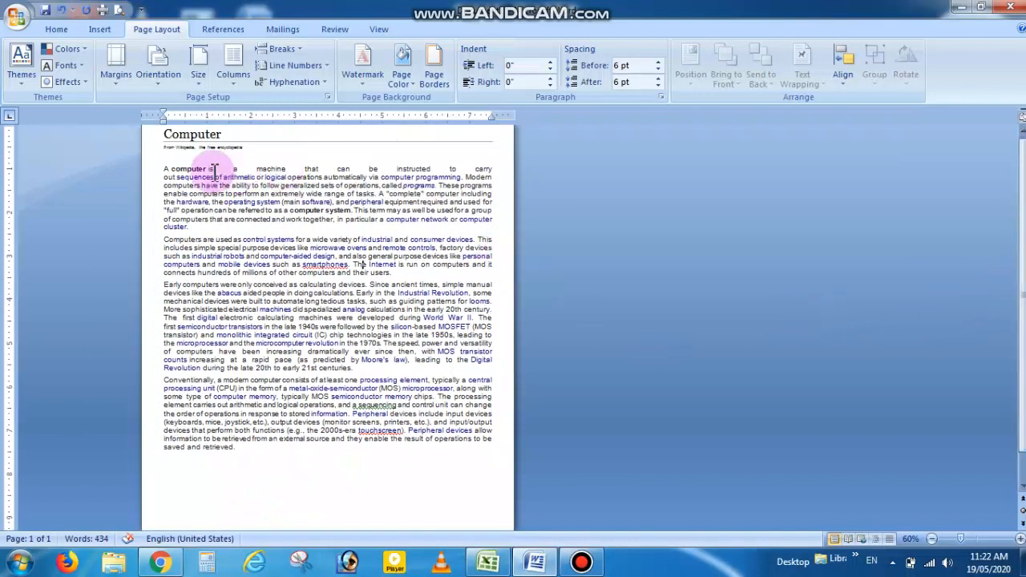
{"action": "left_click", "coordinate": [118, 85]}
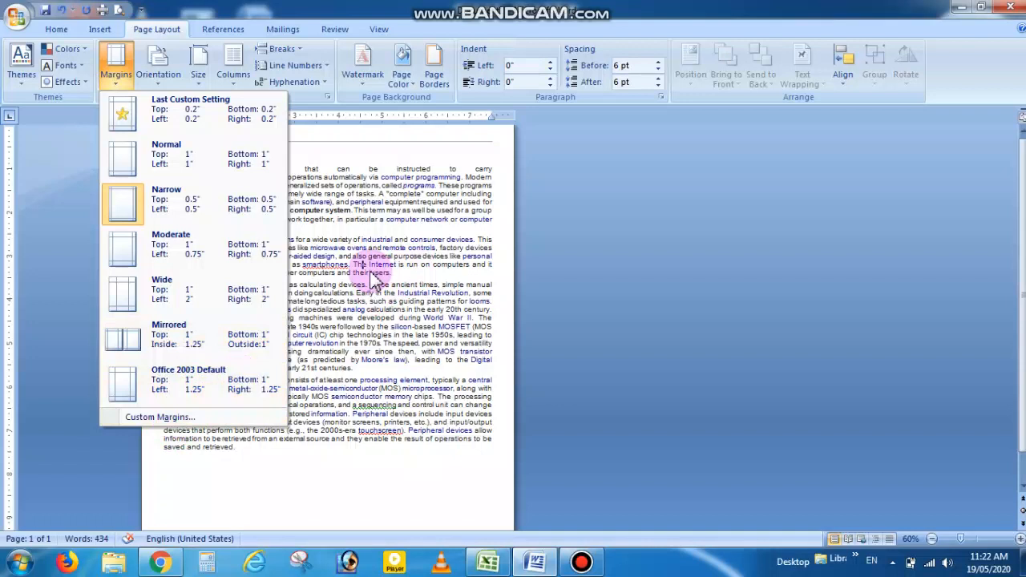
{"action": "left_click", "coordinate": [185, 416]}
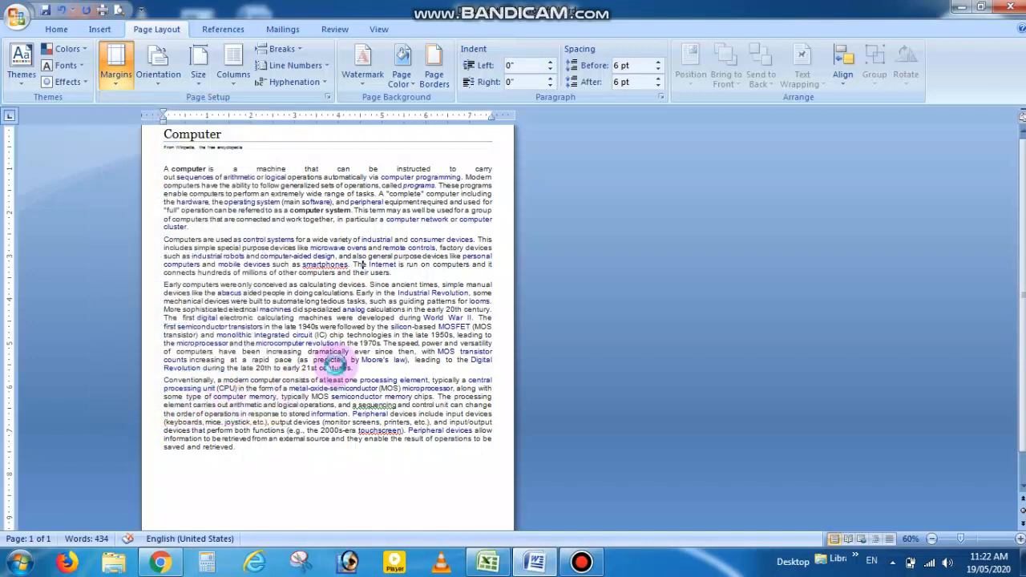
{"action": "left_click_drag", "start_coordinate": [522, 81], "coordinate": [724, 61]}
{"action": "left_click", "coordinate": [872, 54]}
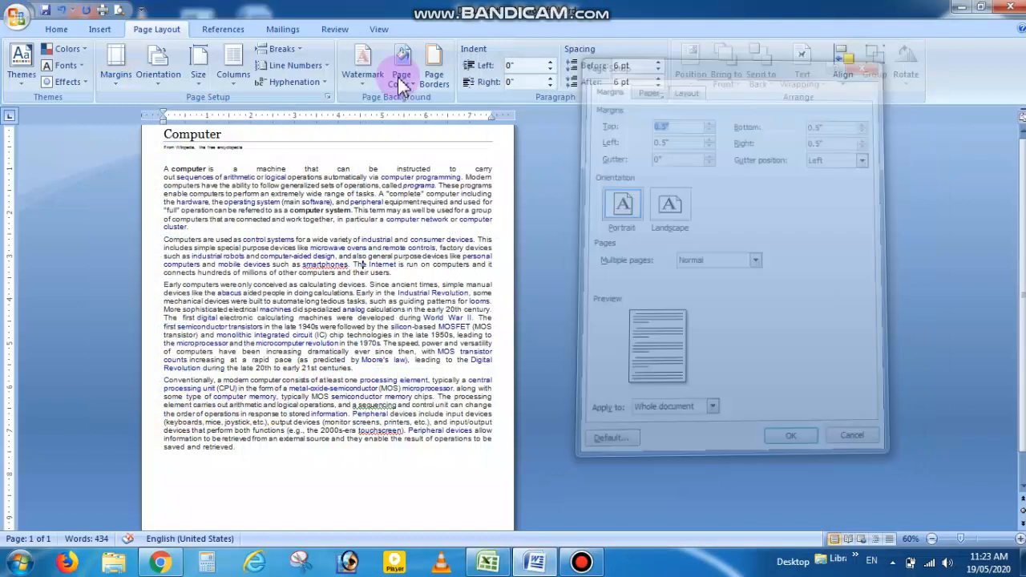
Step: Set the custom top and left page margins to 2" in Page Setup
{"action": "left_click", "coordinate": [115, 65]}
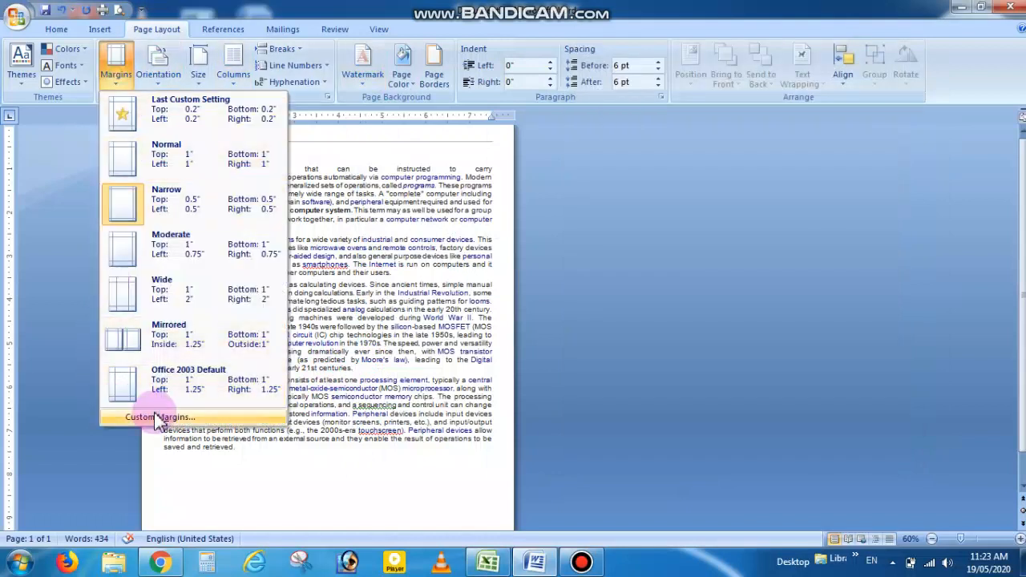
{"action": "left_click", "coordinate": [192, 418]}
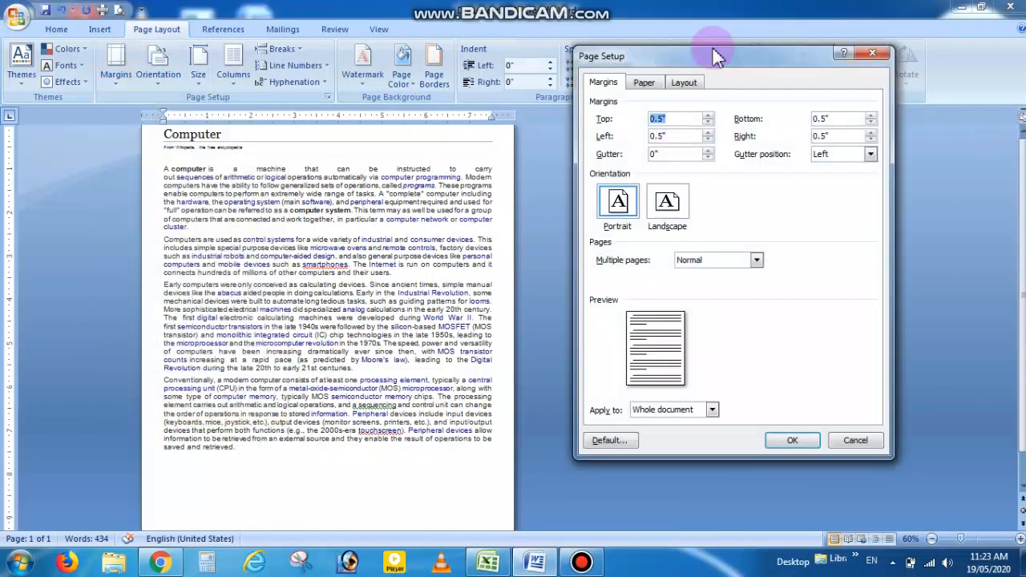
{"action": "left_click", "coordinate": [708, 116]}
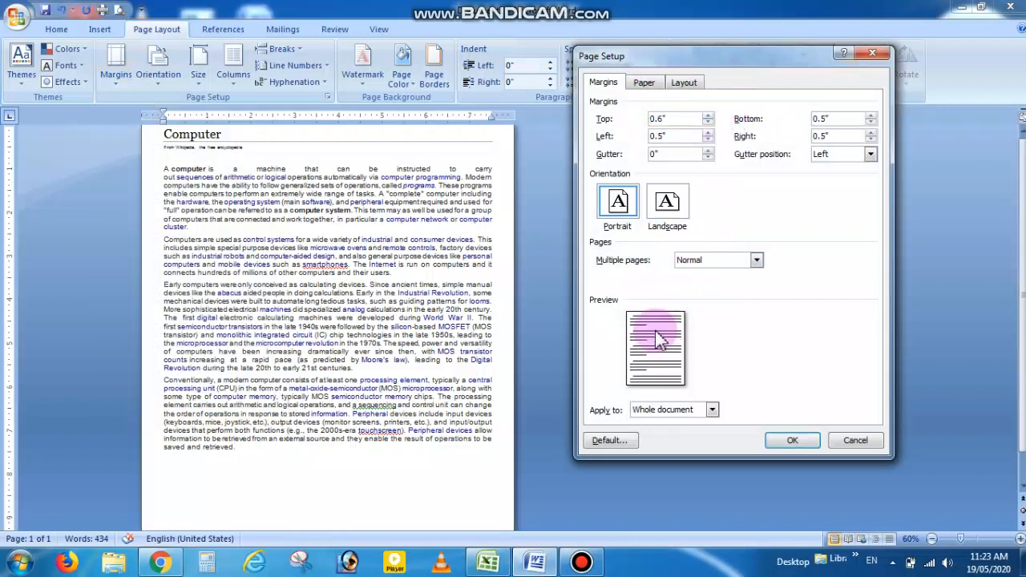
{"action": "left_click", "coordinate": [709, 115]}
{"action": "left_click", "coordinate": [709, 115]}
{"action": "left_click", "coordinate": [708, 115]}
{"action": "left_click", "coordinate": [709, 115]}
{"action": "left_click", "coordinate": [709, 116]}
{"action": "left_click", "coordinate": [708, 116]}
{"action": "left_click", "coordinate": [709, 115]}
{"action": "left_click", "coordinate": [709, 115]}
{"action": "left_click", "coordinate": [708, 115]}
{"action": "left_click", "coordinate": [709, 115]}
{"action": "left_click", "coordinate": [709, 116]}
{"action": "left_click", "coordinate": [708, 115]}
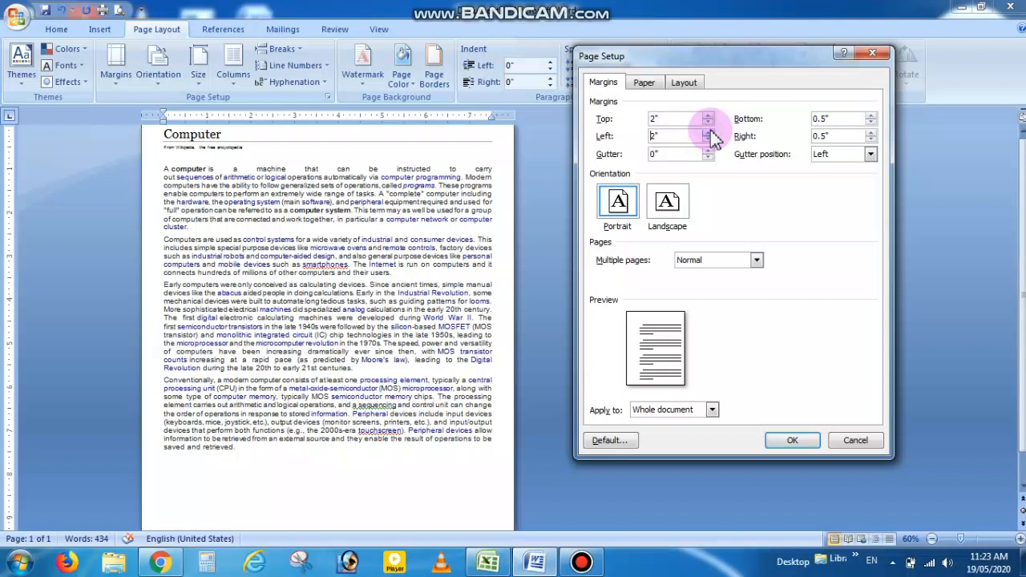
Step: Set the top margin to 1.4" and the bottom margin to 1", keep portrait orientation, and apply the settings to the whole document
{"action": "left_click", "coordinate": [708, 122]}
{"action": "left_click", "coordinate": [707, 122]}
{"action": "left_click", "coordinate": [707, 122]}
{"action": "left_click", "coordinate": [708, 122]}
{"action": "left_click", "coordinate": [707, 122]}
{"action": "left_click", "coordinate": [708, 122]}
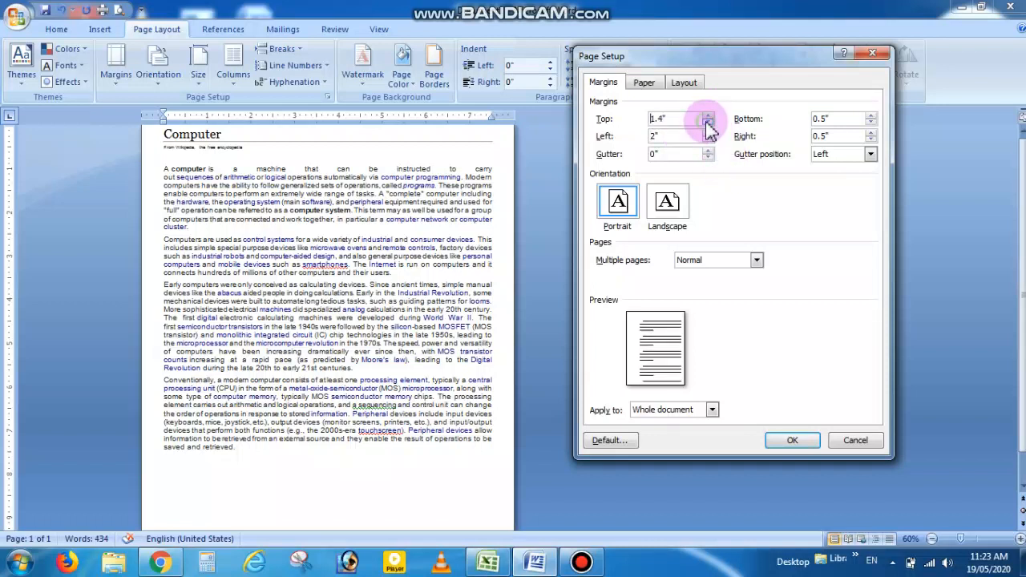
{"action": "left_click", "coordinate": [872, 119]}
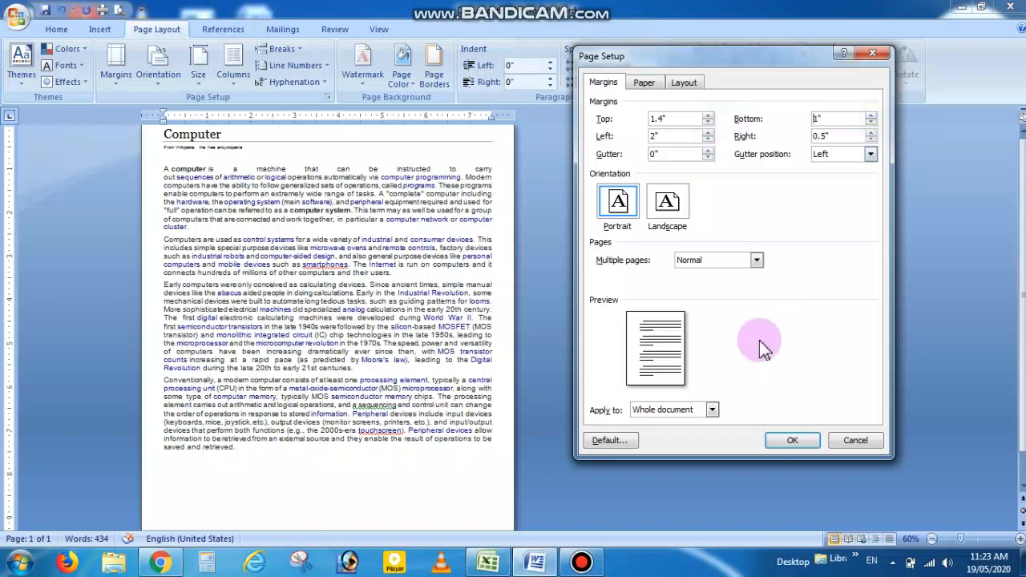
{"action": "left_click", "coordinate": [668, 205]}
{"action": "left_click", "coordinate": [618, 203]}
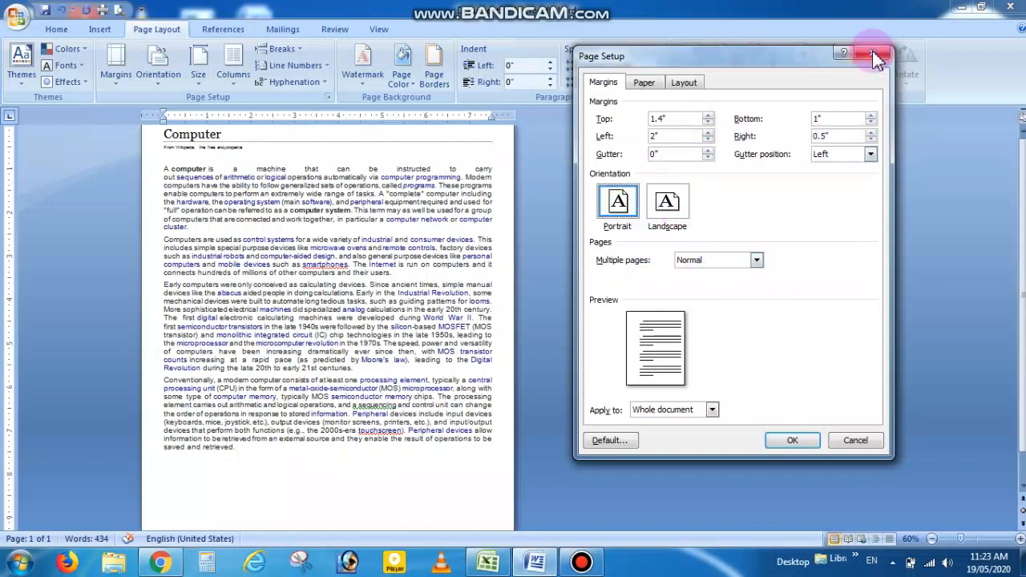
{"action": "left_click", "coordinate": [788, 443]}
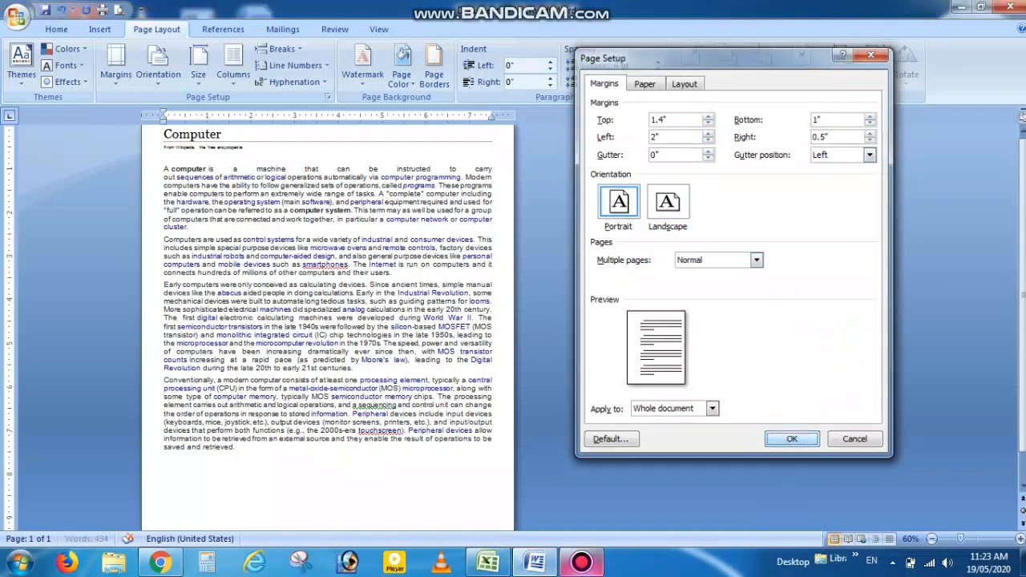
Step: Reset the page to the Normal margin preset, with 1" on all sides
{"action": "left_click", "coordinate": [118, 67]}
{"action": "left_click", "coordinate": [154, 167]}
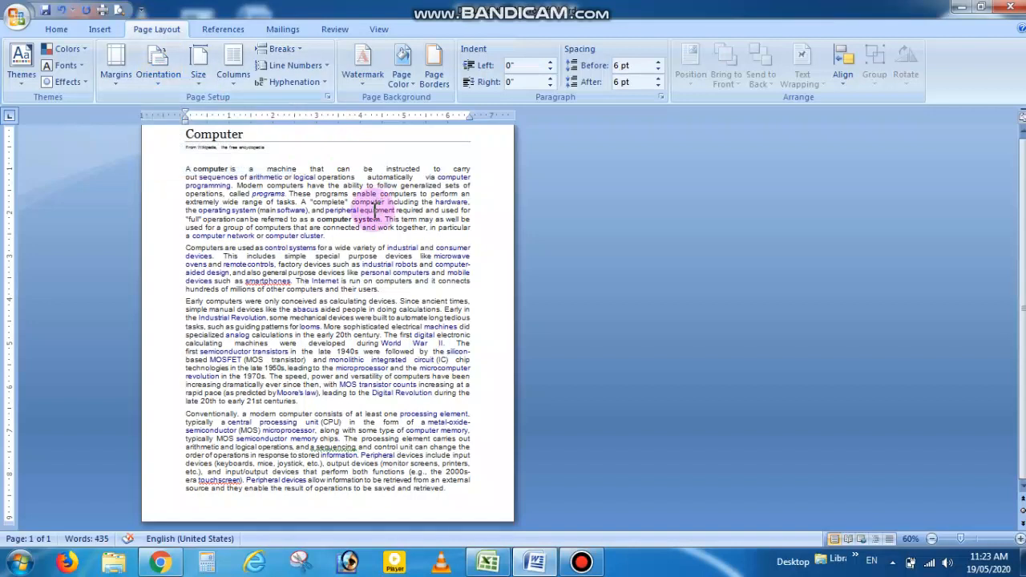
Step: Check the page orientation options for the article and open a new blank document
{"action": "left_click", "coordinate": [158, 66]}
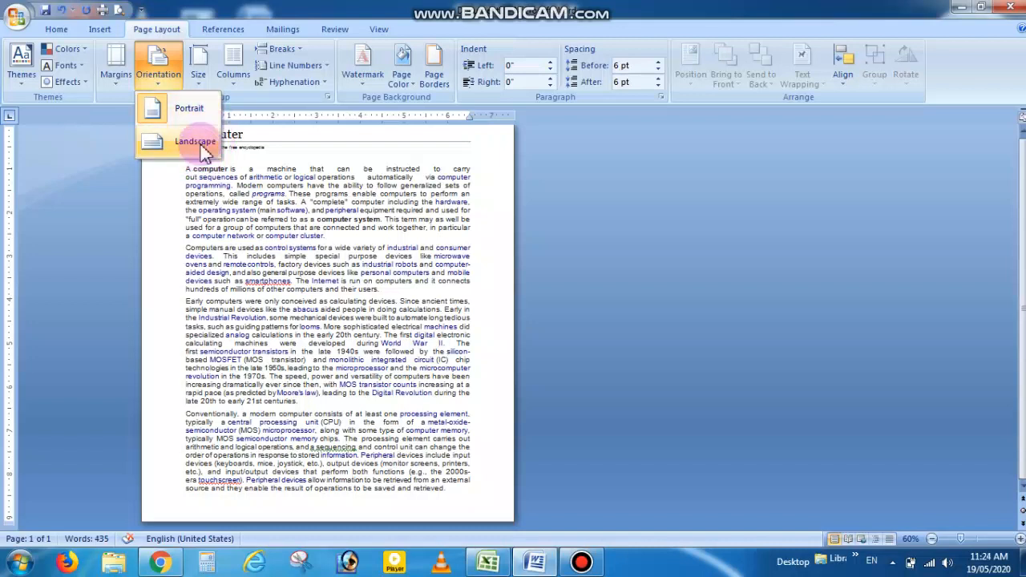
{"action": "left_click", "coordinate": [549, 295]}
{"action": "left_click", "coordinate": [454, 307]}
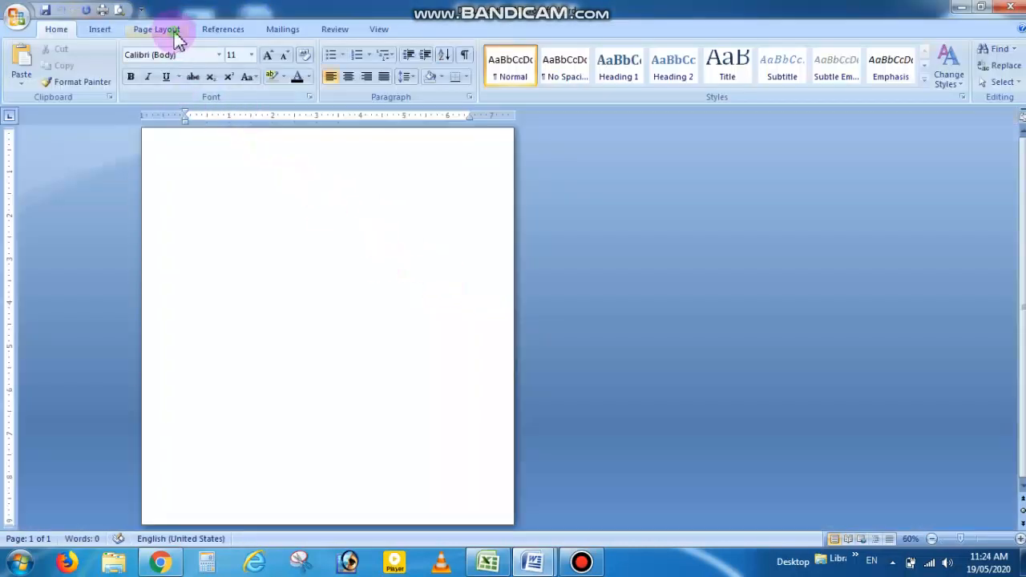
Step: Set the blank document's page orientation to Portrait
{"action": "left_click", "coordinate": [163, 31]}
{"action": "left_click", "coordinate": [160, 76]}
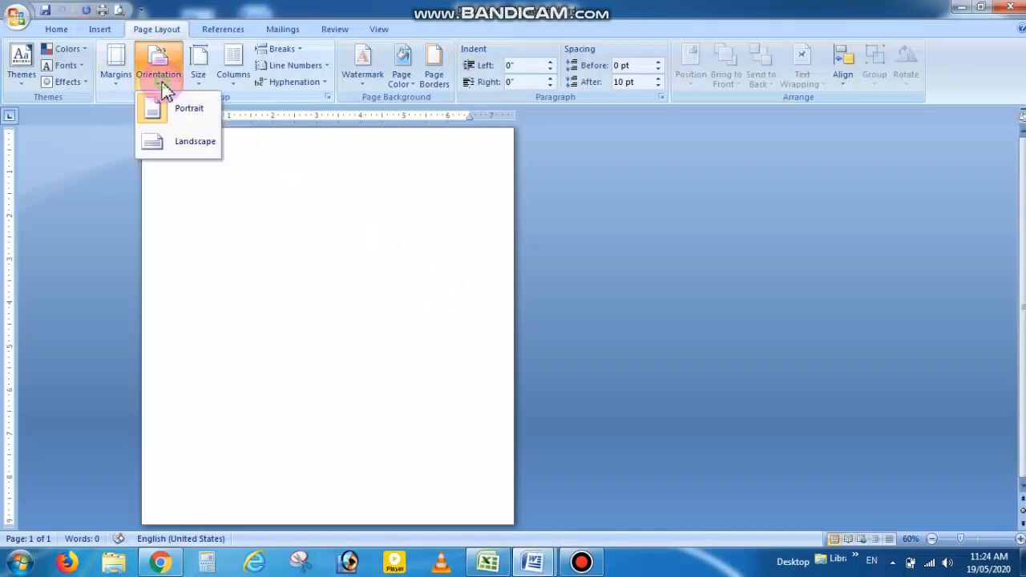
{"action": "left_click", "coordinate": [200, 111]}
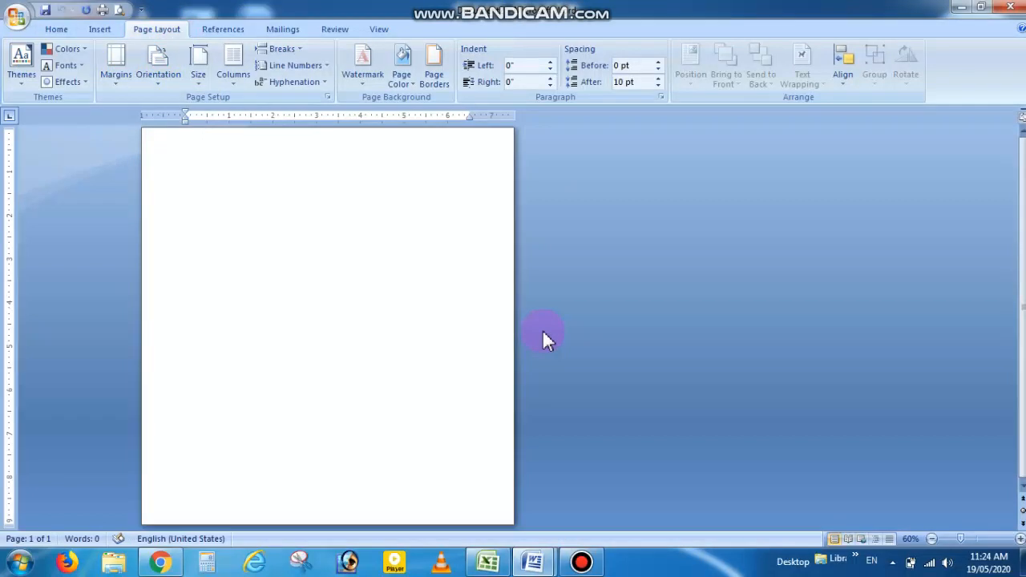
Step: Enter the word "wellcome" and enlarge its font until the last letter wraps onto a second line
{"action": "type", "text": "wellcome"}
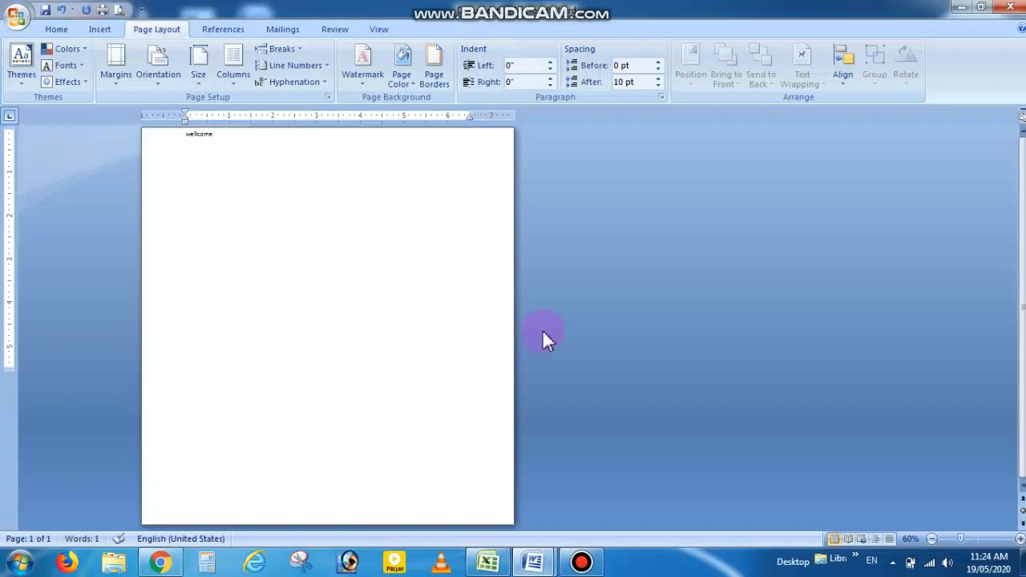
{"action": "key", "text": "ctrl+a"}
{"action": "key", "text": "ctrl+shift+period"}
{"action": "key", "text": "ctrl+shift+period"}
{"action": "key", "text": "ctrl+shift+period"}
{"action": "key", "text": "ctrl+shift+period"}
{"action": "key", "text": "ctrl+shift+period"}
{"action": "key", "text": "ctrl+shift+period"}
{"action": "key", "text": "ctrl+shift+period"}
{"action": "key", "text": "ctrl+shift+period"}
{"action": "key", "text": "ctrl+shift+period"}
{"action": "key", "text": "ctrl+shift+period"}
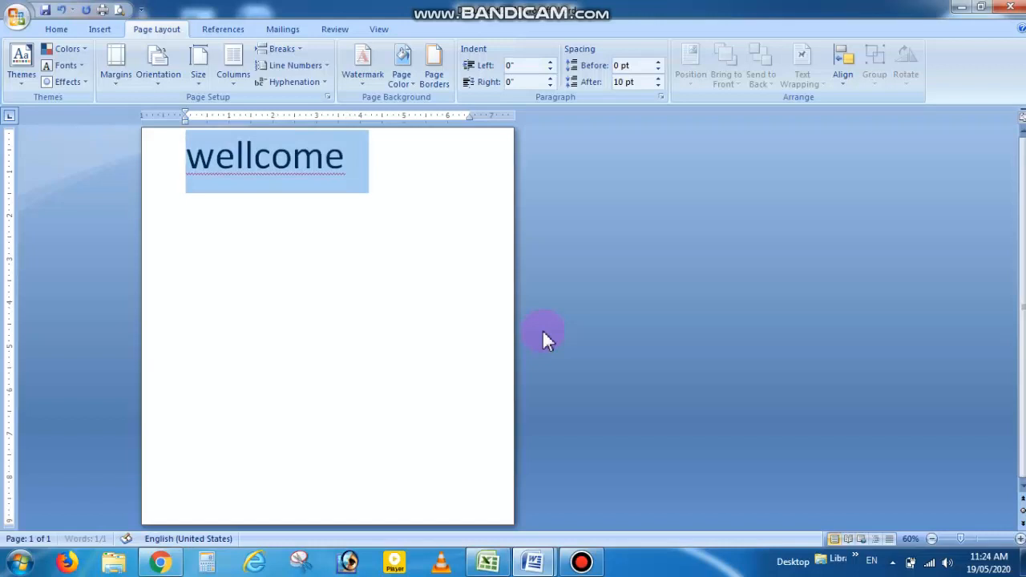
{"action": "key", "text": "ctrl+shift+period"}
{"action": "key", "text": "ctrl+shift+period"}
{"action": "key", "text": "ctrl+shift+period"}
{"action": "key", "text": "ctrl+shift+period"}
{"action": "key", "text": "ctrl+shift+period"}
{"action": "key", "text": "ctrl+shift+period"}
{"action": "key", "text": "ctrl+shift+period"}
{"action": "key", "text": "ctrl+shift+period"}
{"action": "key", "text": "ctrl+shift+period"}
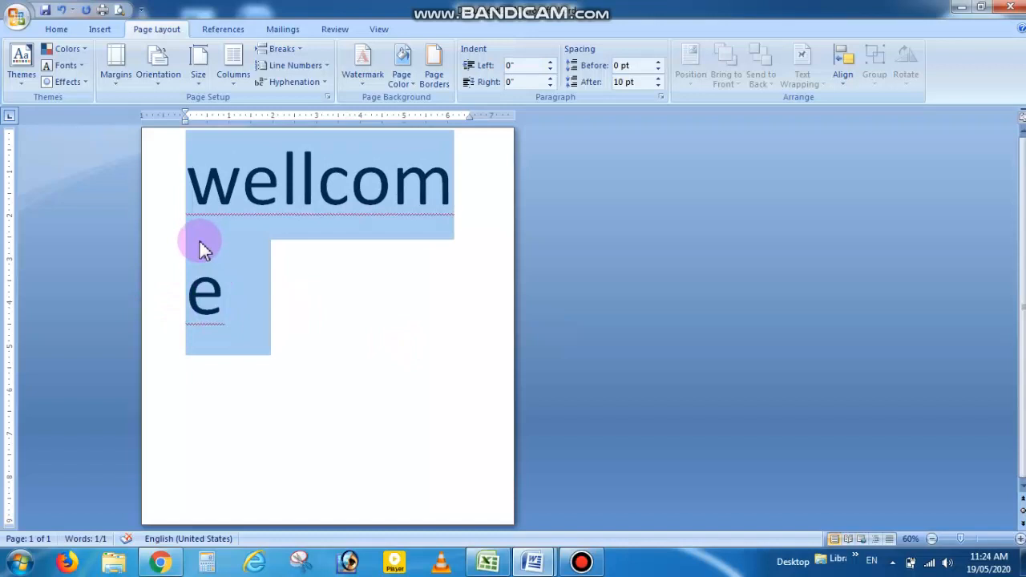
Step: Apply the Narrow margin preset, 0.5" on all sides, and enlarge the word further to fill the wider text area
{"action": "left_click", "coordinate": [124, 84]}
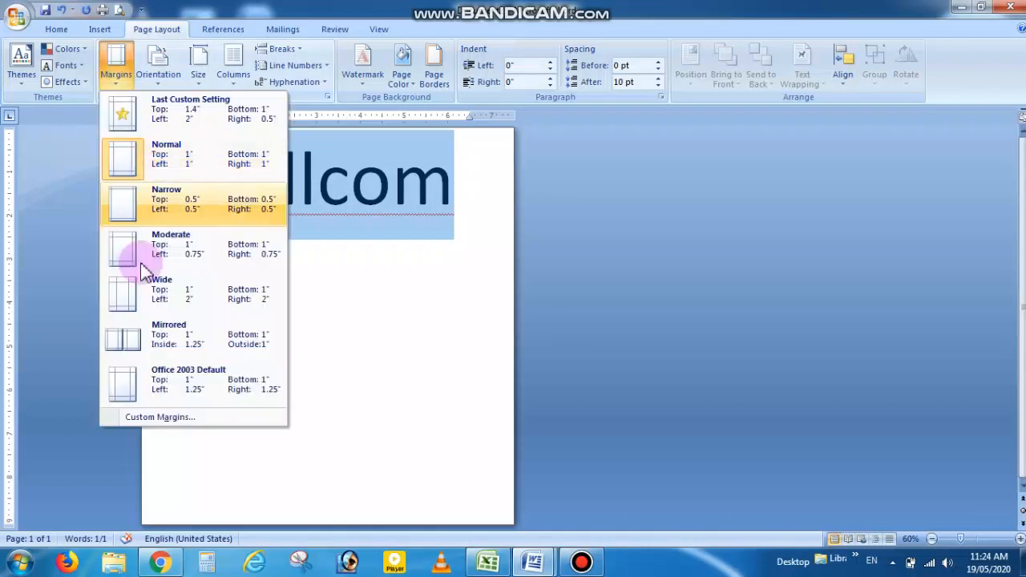
{"action": "left_click", "coordinate": [206, 218]}
{"action": "key", "text": "ctrl+]"}
{"action": "key", "text": "ctrl+]"}
{"action": "key", "text": "ctrl+]"}
{"action": "key", "text": "ctrl+]"}
{"action": "key", "text": "ctrl+]"}
{"action": "key", "text": "ctrl+]"}
{"action": "key", "text": "ctrl+]"}
{"action": "key", "text": "ctrl+]"}
{"action": "key", "text": "ctrl+]"}
{"action": "key", "text": "ctrl+]"}
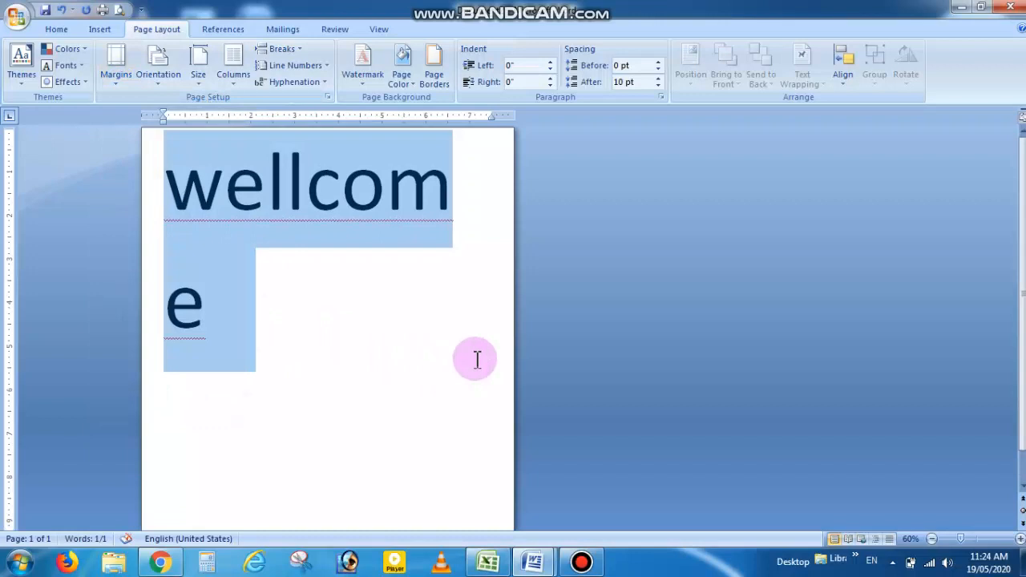
{"action": "key", "text": "ctrl+]"}
{"action": "key", "text": "ctrl+]"}
{"action": "key", "text": "ctrl+]"}
{"action": "key", "text": "ctrl+]"}
{"action": "key", "text": "ctrl+]"}
{"action": "key", "text": "ctrl+]"}
{"action": "key", "text": "ctrl+]"}
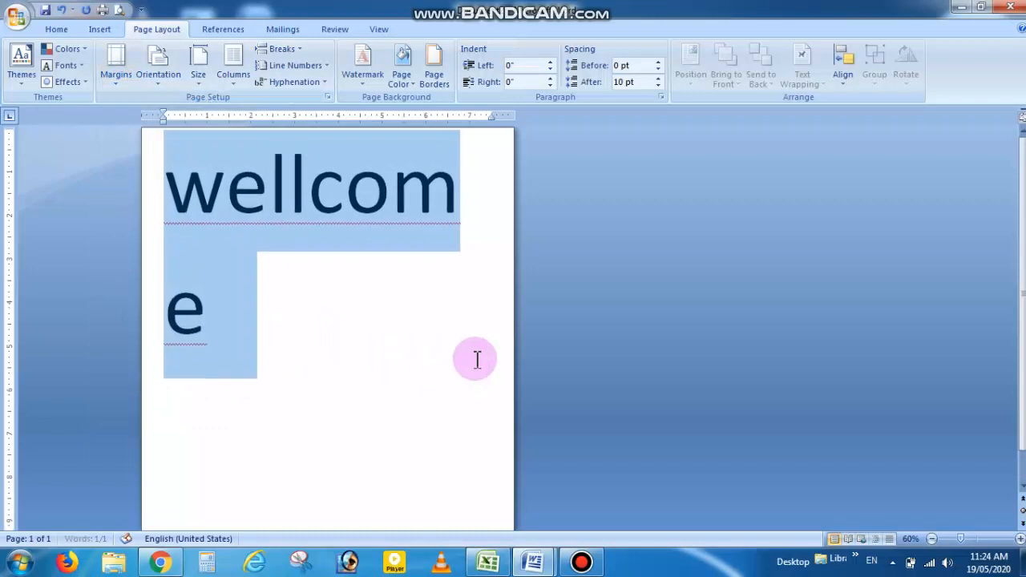
{"action": "key", "text": "ctrl+]"}
{"action": "key", "text": "ctrl+]"}
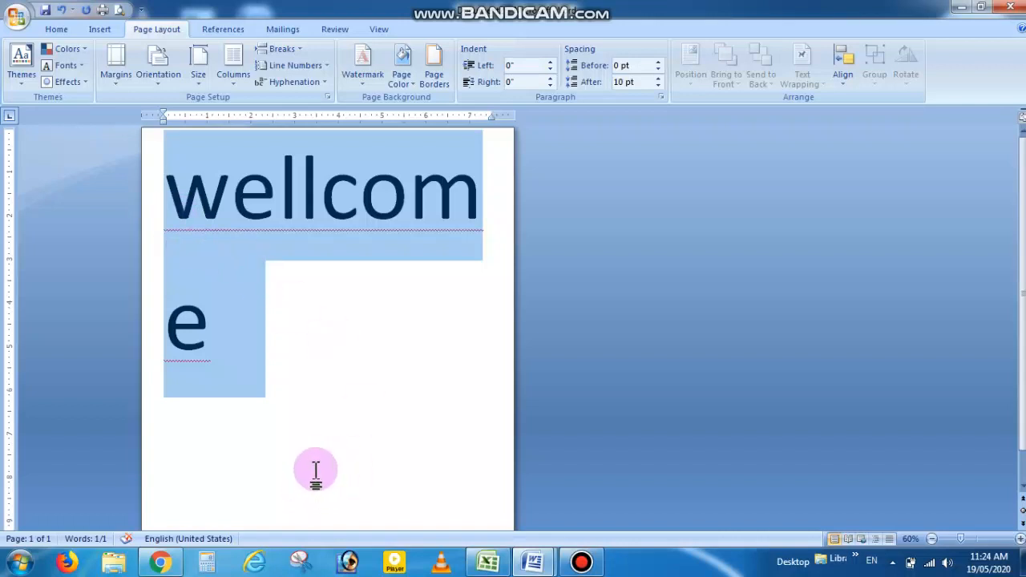
Step: Switch the page to Landscape and enlarge the word to the largest size that still fits on one line
{"action": "left_click", "coordinate": [161, 79]}
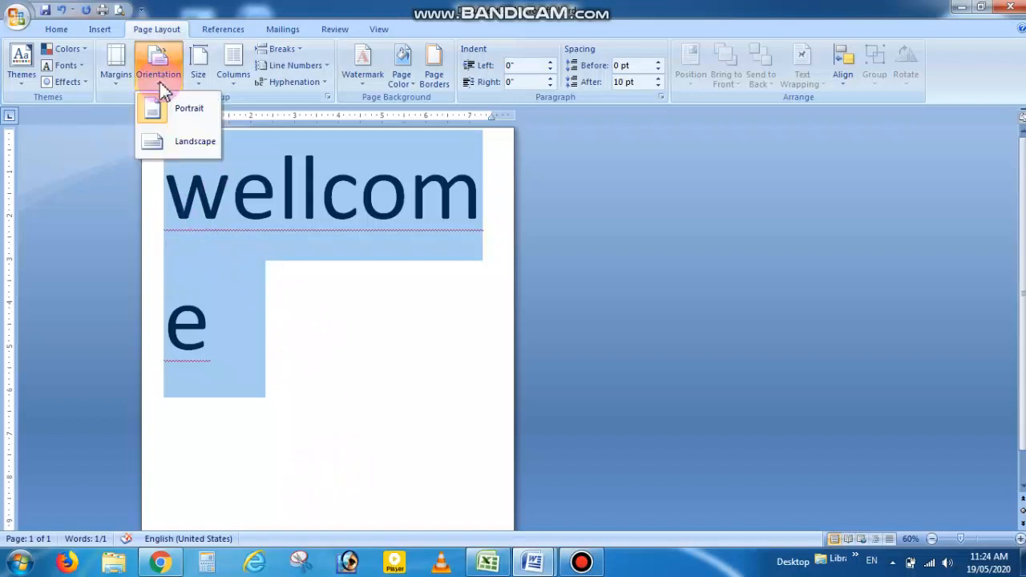
{"action": "left_click", "coordinate": [195, 151]}
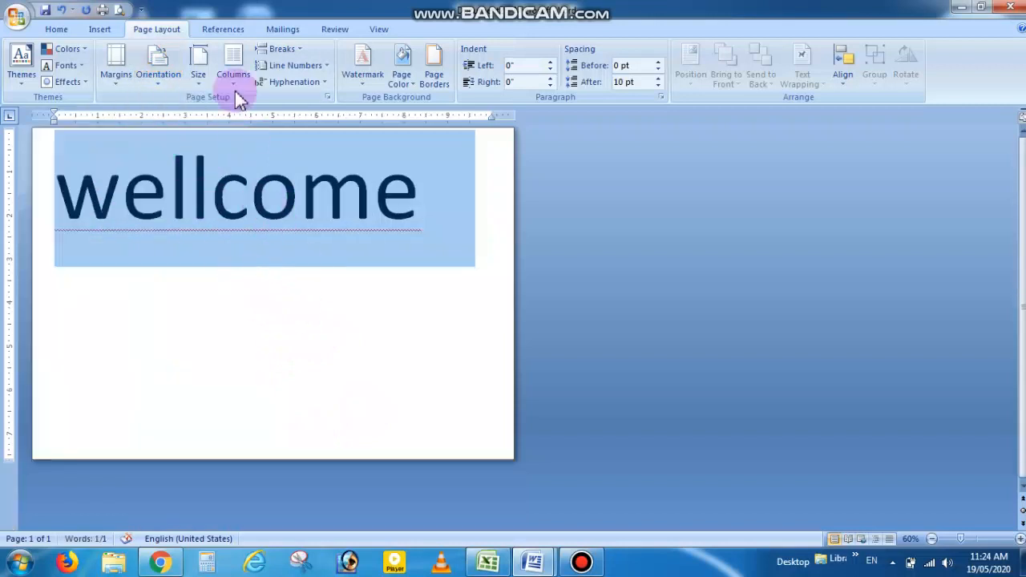
{"action": "key", "text": "ctrl+bracketright"}
{"action": "key", "text": "ctrl+bracketright"}
{"action": "key", "text": "ctrl+bracketright"}
{"action": "key", "text": "ctrl+bracketright"}
{"action": "key", "text": "ctrl+bracketright"}
{"action": "key", "text": "ctrl+bracketright"}
{"action": "key", "text": "ctrl+bracketright"}
{"action": "key", "text": "ctrl+bracketright"}
{"action": "key", "text": "ctrl+bracketright"}
{"action": "key", "text": "ctrl+bracketright"}
{"action": "key", "text": "ctrl+bracketright"}
{"action": "key", "text": "ctrl+bracketright"}
{"action": "key", "text": "ctrl+bracketright"}
{"action": "key", "text": "ctrl+bracketright"}
{"action": "key", "text": "ctrl+bracketright"}
{"action": "key", "text": "ctrl+bracketright"}
{"action": "key", "text": "ctrl+bracketright"}
{"action": "key", "text": "ctrl+bracketright"}
{"action": "key", "text": "ctrl+bracketright"}
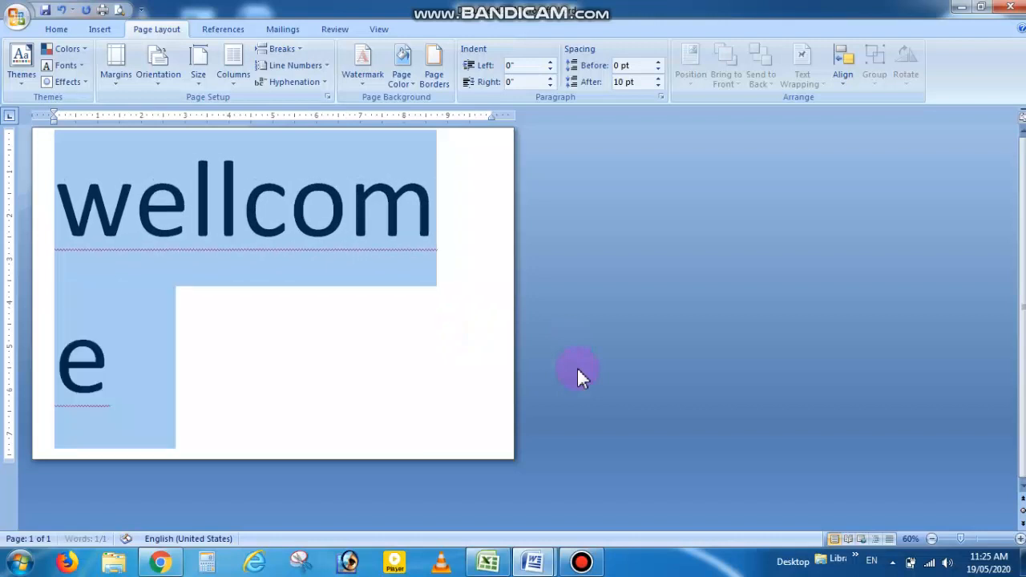
{"action": "key", "text": "ctrl+bracketleft"}
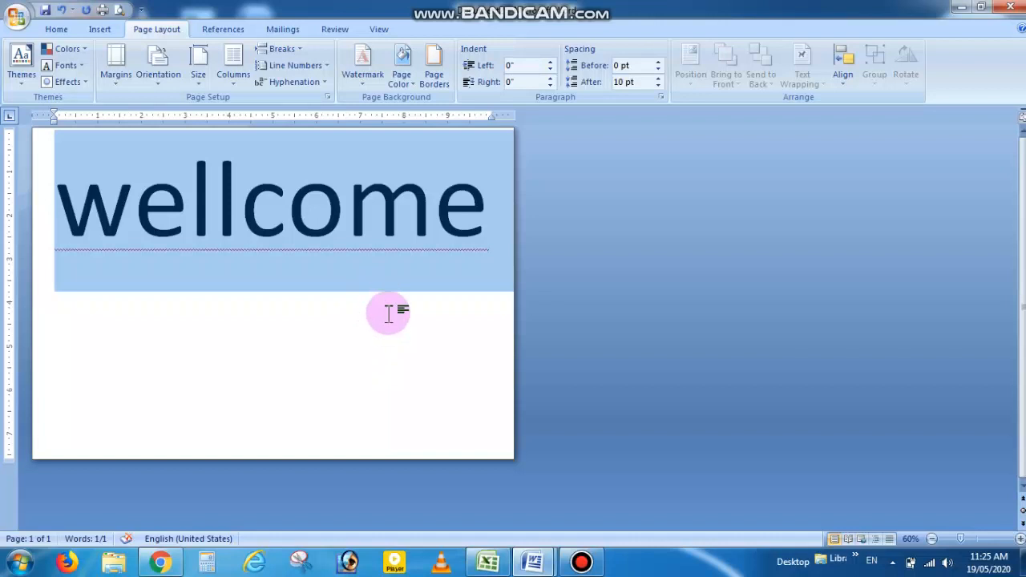
Step: Switch the page to Portrait and back to Landscape to compare how the word fits
{"action": "left_click", "coordinate": [158, 81]}
{"action": "left_click", "coordinate": [181, 103]}
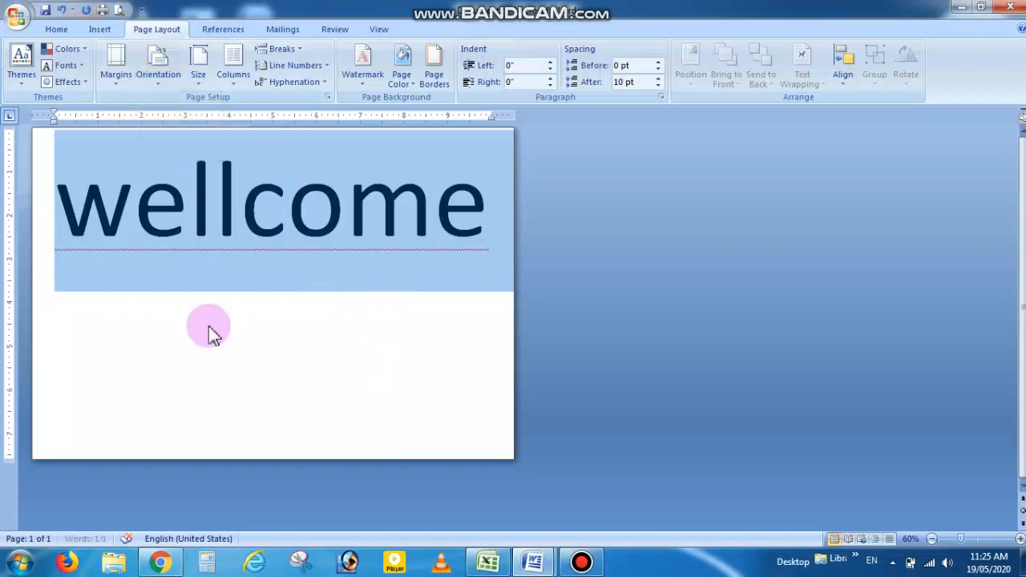
{"action": "left_click", "coordinate": [160, 79]}
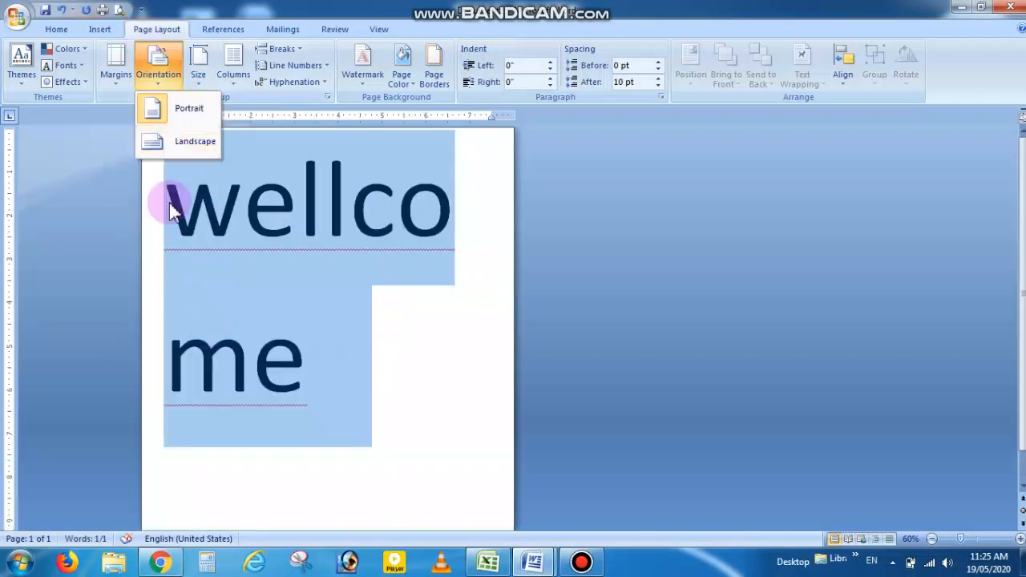
{"action": "left_click", "coordinate": [205, 144]}
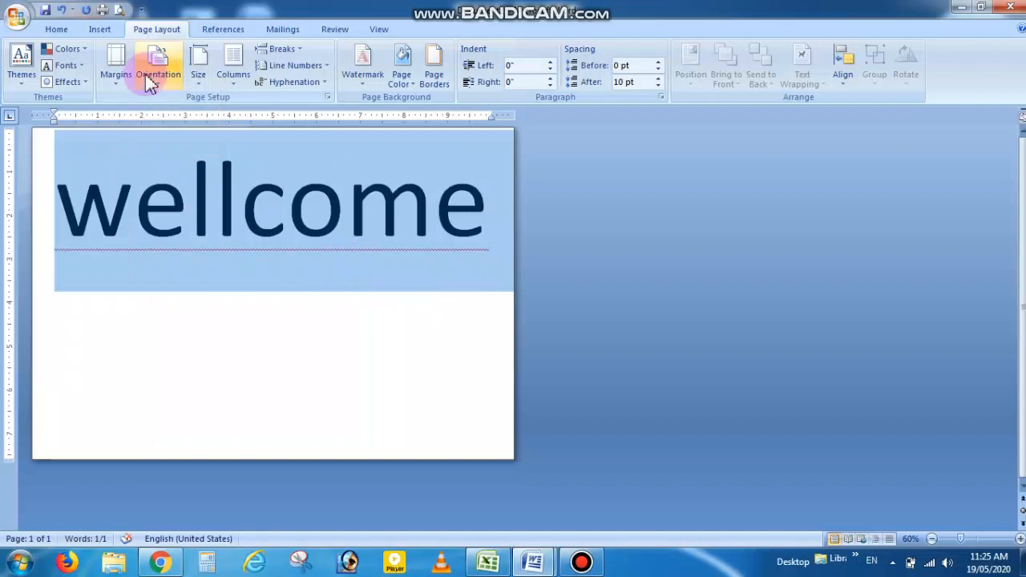
Step: Look through the available paper sizes, including Letter and A4, without changing the page
{"action": "left_click", "coordinate": [200, 65]}
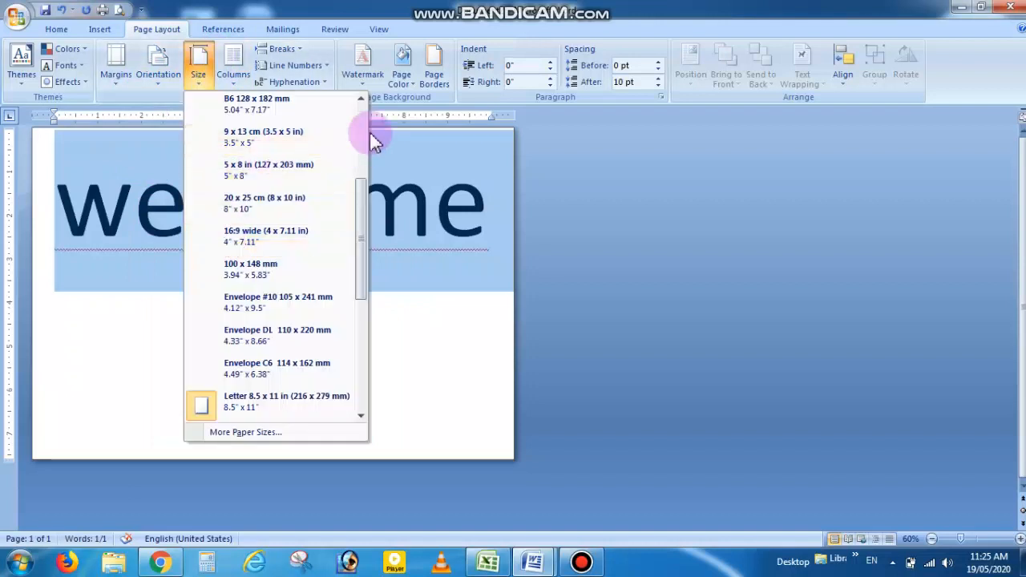
{"action": "left_click", "coordinate": [362, 125]}
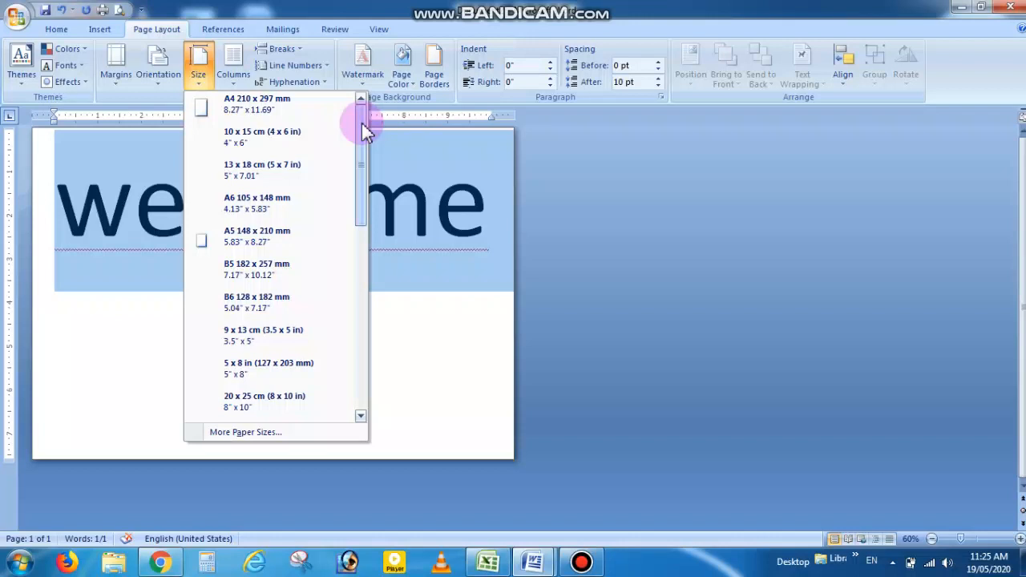
{"action": "left_click", "coordinate": [442, 310]}
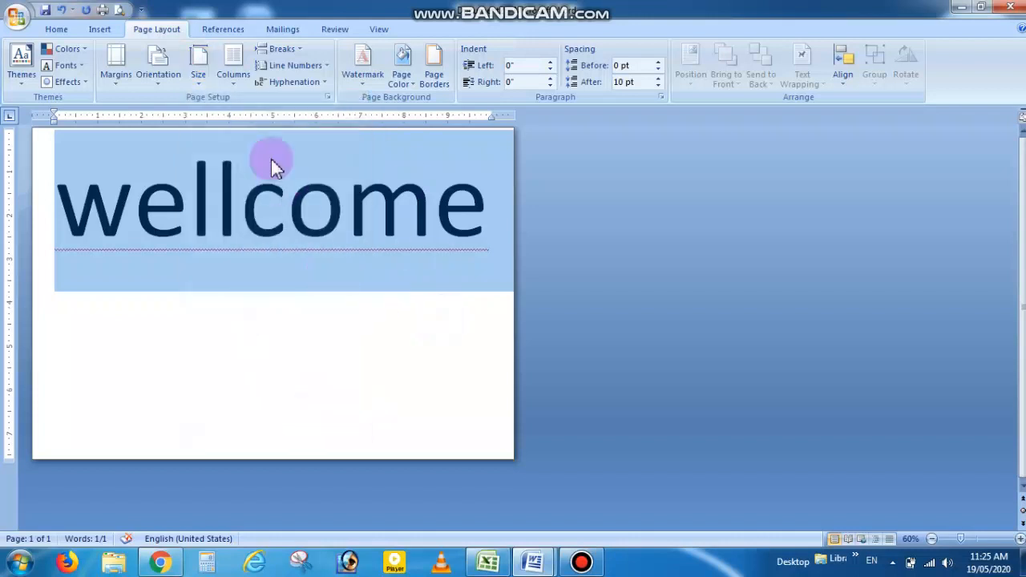
{"action": "left_click", "coordinate": [200, 76]}
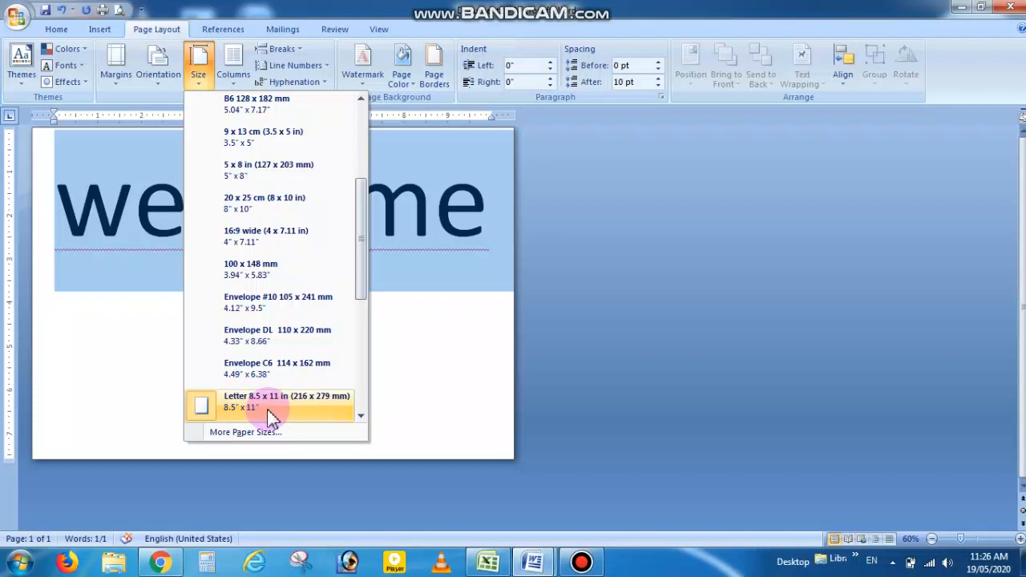
{"action": "left_click", "coordinate": [362, 114]}
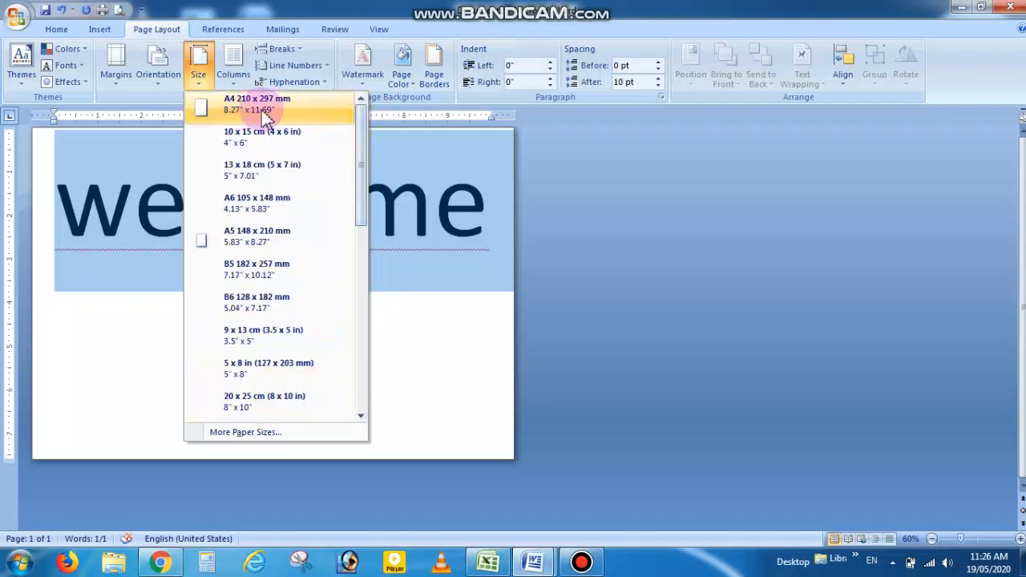
{"action": "left_click", "coordinate": [480, 331]}
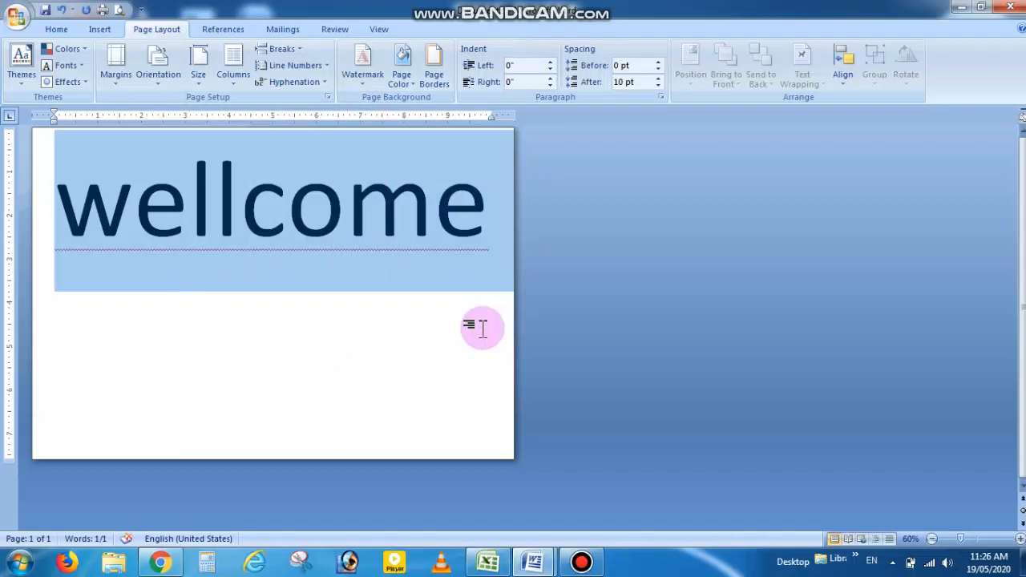
Step: Set the paper size to A4 210 x 297 mm
{"action": "left_click", "coordinate": [215, 87]}
{"action": "scroll", "coordinate": [361, 108], "scroll_direction": "up", "scroll_amount": 2}
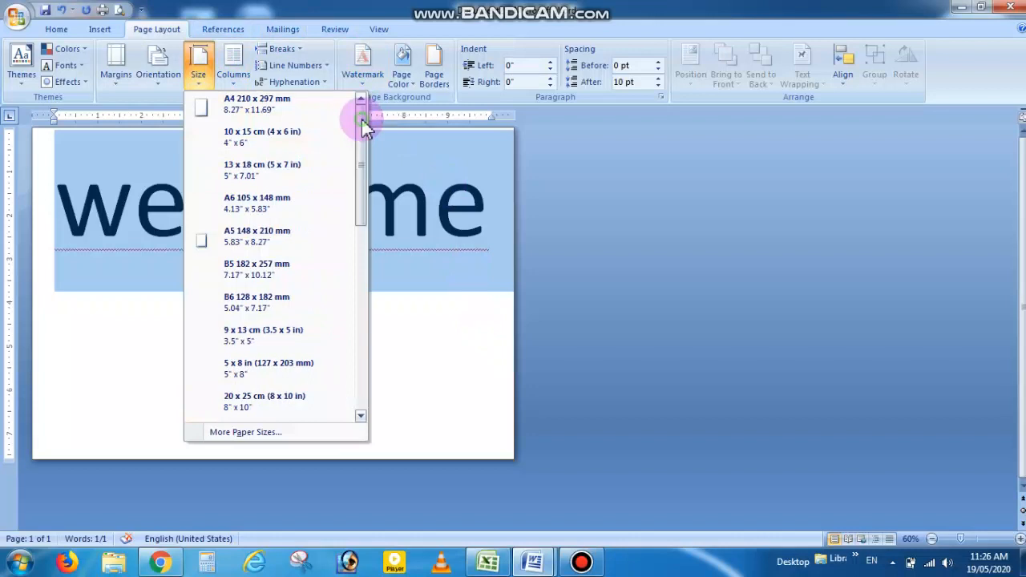
{"action": "left_click", "coordinate": [335, 243]}
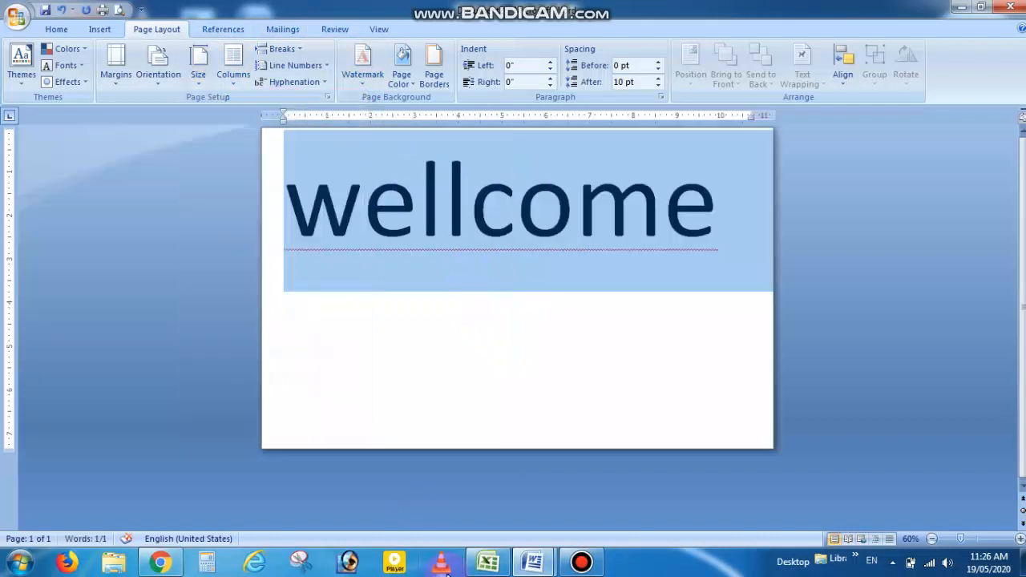
{"action": "left_click", "coordinate": [537, 366]}
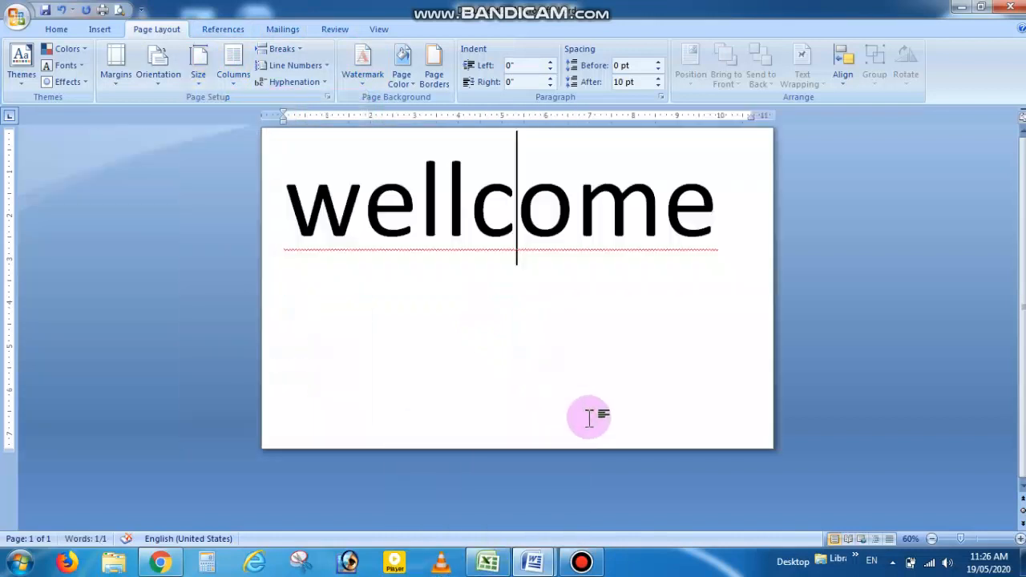
Step: Enlarge the word "wellcome" to the largest font size that fits on one line of the A4 page
{"action": "triple_click", "coordinate": [499, 222]}
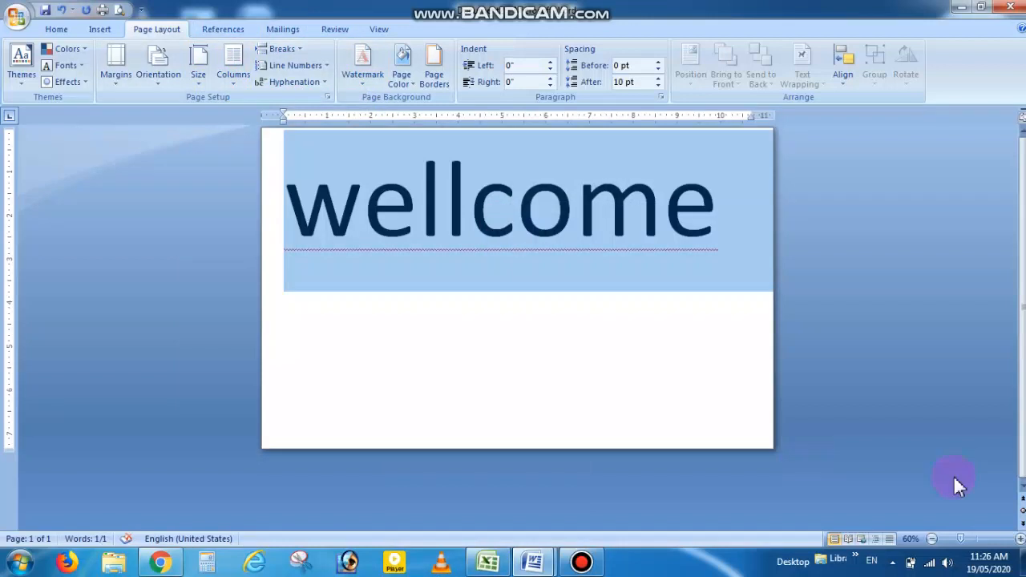
{"action": "key", "text": "ctrl+bracketright"}
{"action": "key", "text": "ctrl+bracketright"}
{"action": "key", "text": "ctrl+bracketright"}
{"action": "key", "text": "ctrl+bracketright"}
{"action": "key", "text": "ctrl+bracketright"}
{"action": "key", "text": "ctrl+bracketright"}
{"action": "key", "text": "ctrl+bracketright"}
{"action": "key", "text": "ctrl+bracketright"}
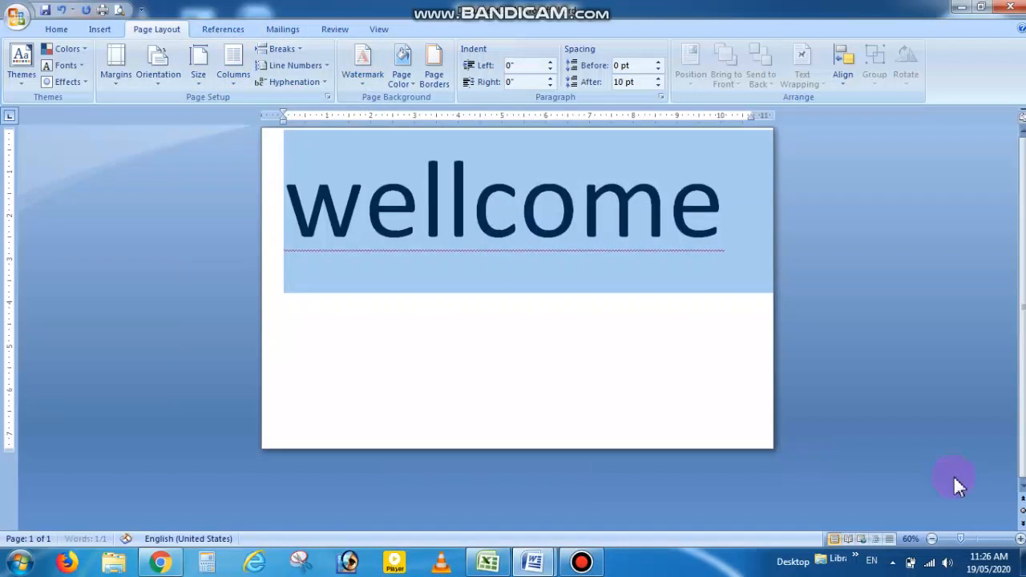
{"action": "key", "text": "ctrl+bracketright"}
{"action": "key", "text": "ctrl+bracketright"}
{"action": "key", "text": "ctrl+bracketright"}
{"action": "key", "text": "ctrl+bracketright"}
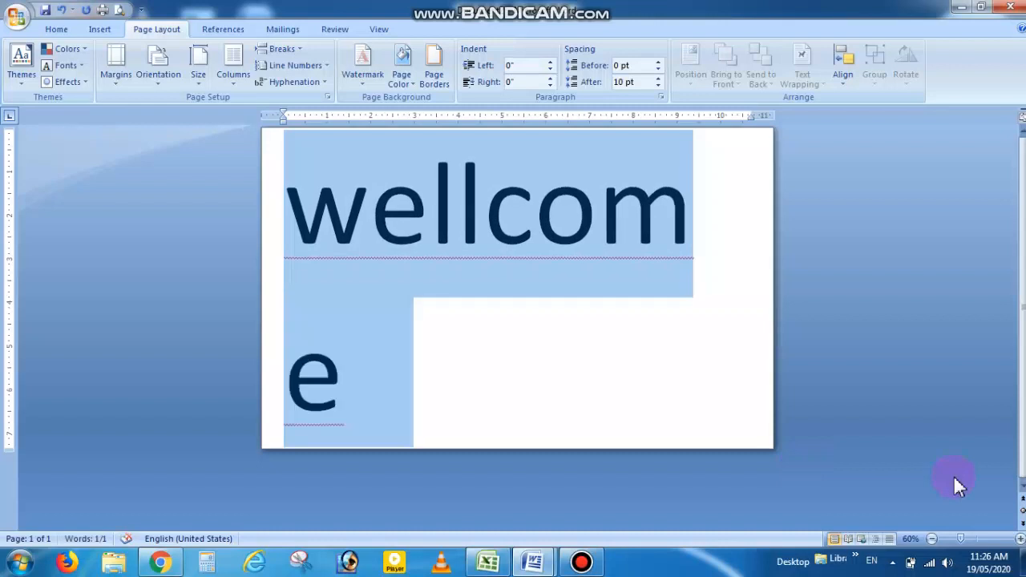
{"action": "key", "text": "ctrl+bracketleft"}
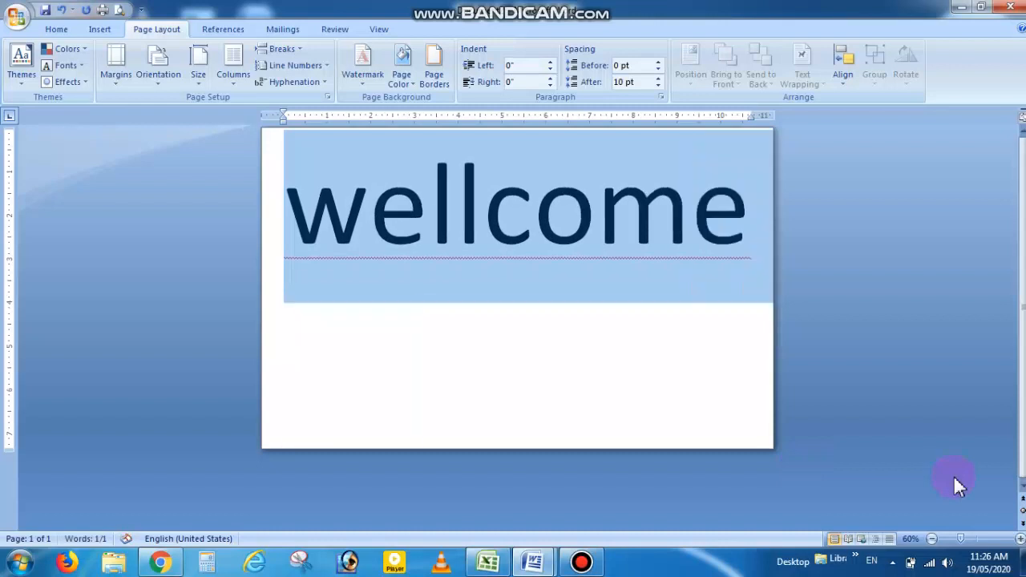
Step: Set the paper size to Letter 8.5 x 11 in (216 x 279 mm)
{"action": "left_click", "coordinate": [200, 73]}
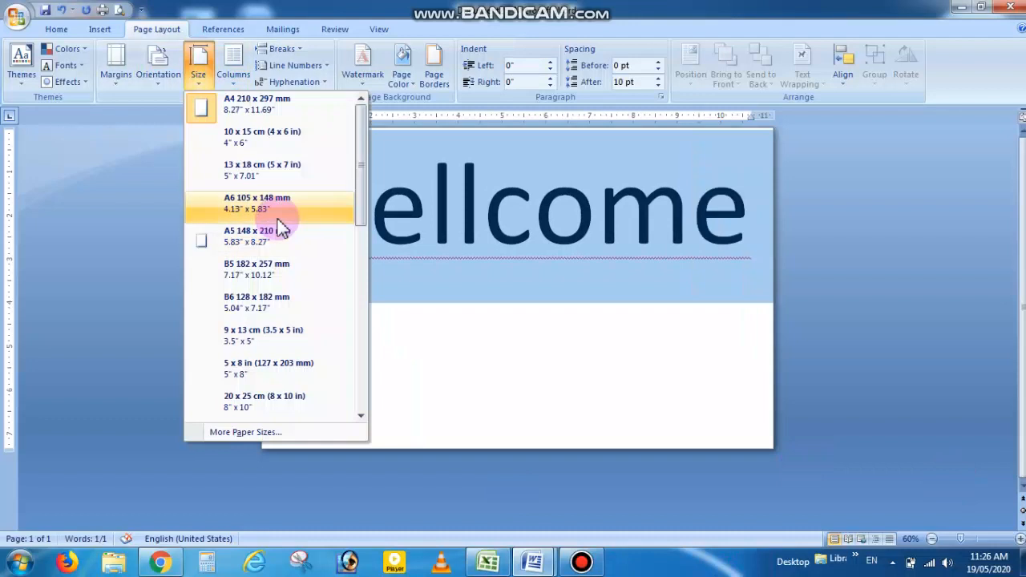
{"action": "left_click_drag", "start_coordinate": [361, 174], "coordinate": [366, 284]}
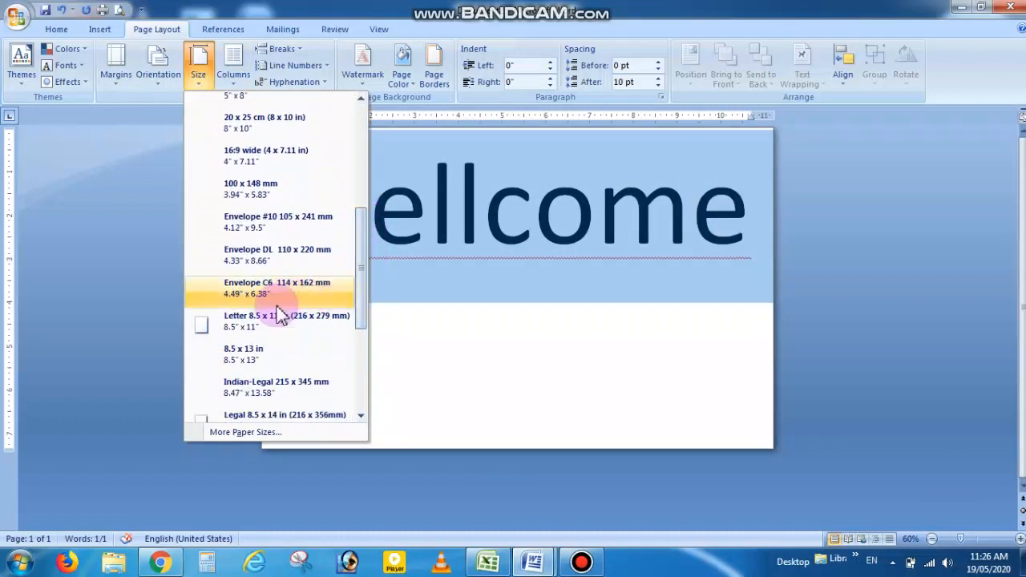
{"action": "left_click", "coordinate": [280, 318]}
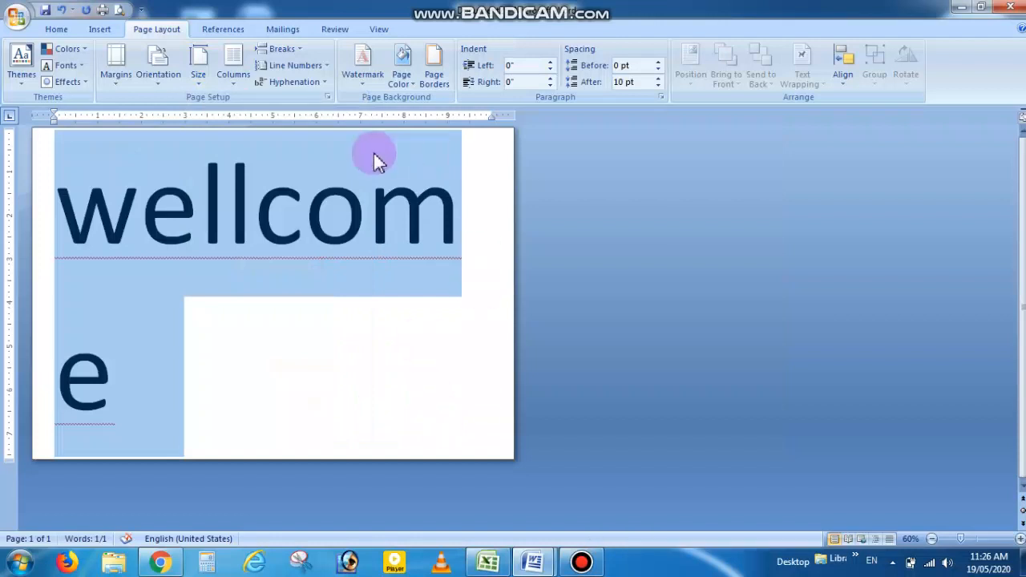
Step: Leave the "wellcome" page's columns unchanged and switch to the document containing the Computer article
{"action": "left_click", "coordinate": [233, 66]}
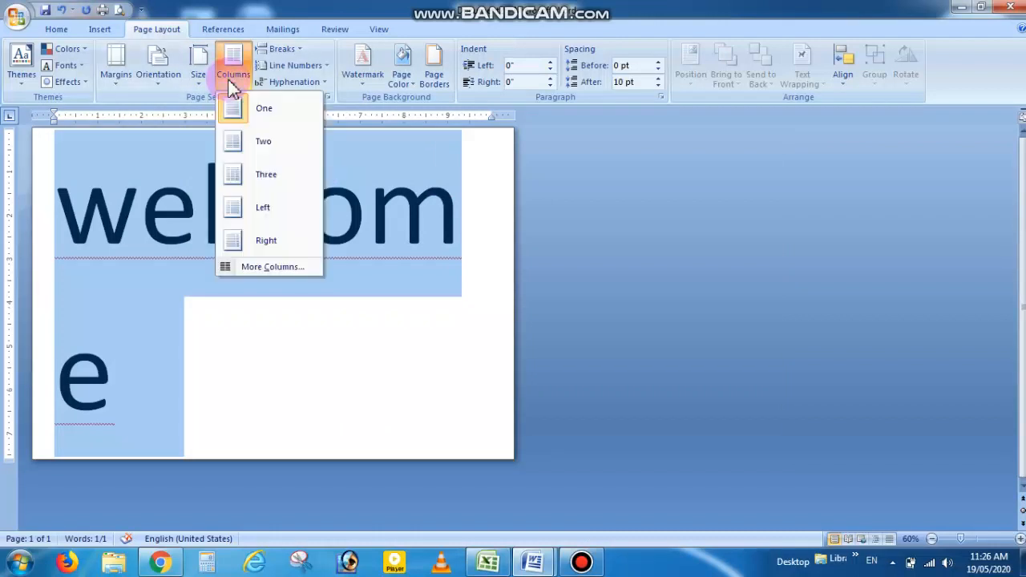
{"action": "left_click", "coordinate": [468, 359]}
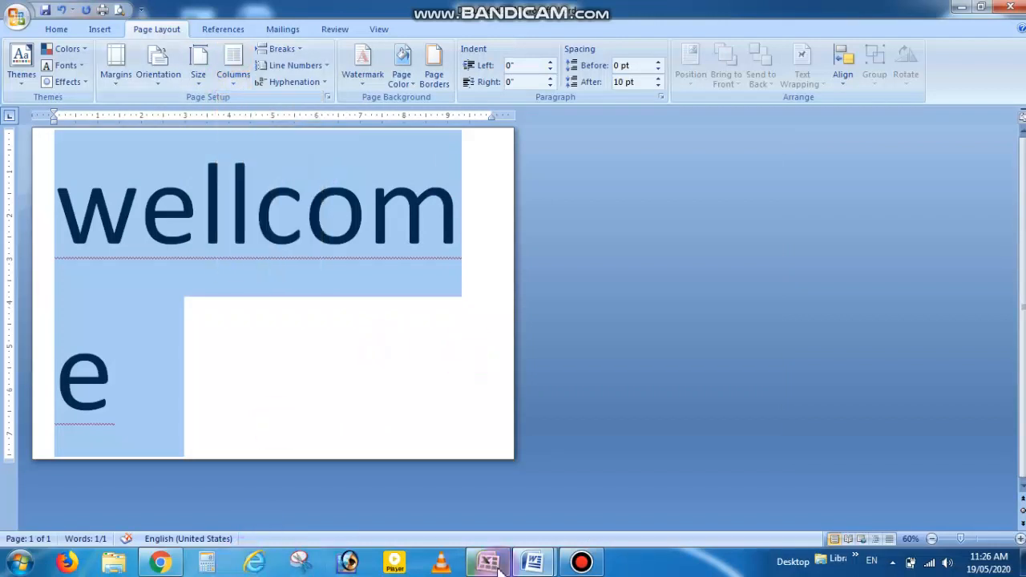
{"action": "left_click", "coordinate": [549, 563]}
{"action": "left_click", "coordinate": [451, 497]}
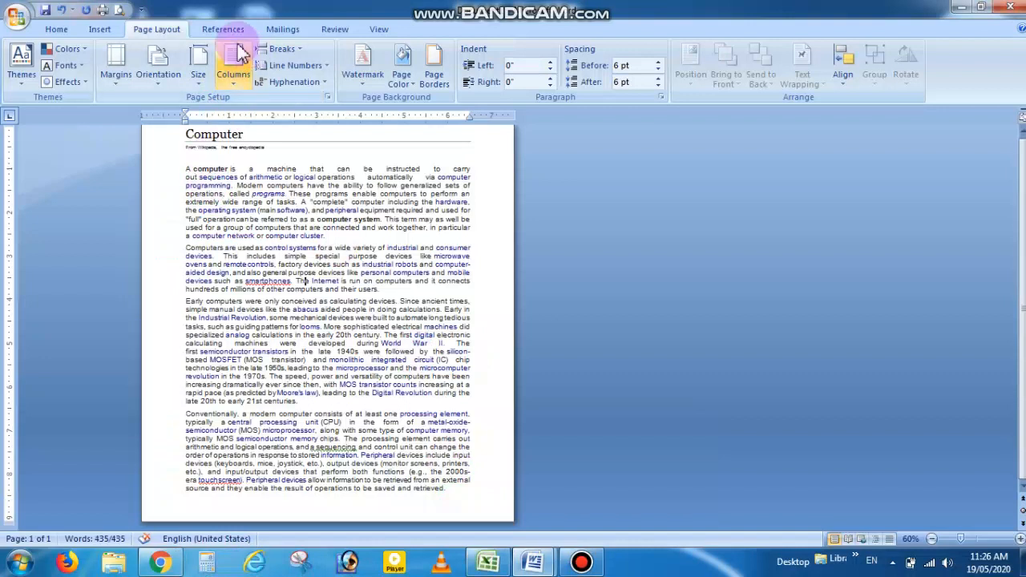
Step: Try the landscape orientation on the Computer article and return the page to portrait
{"action": "left_click", "coordinate": [159, 77]}
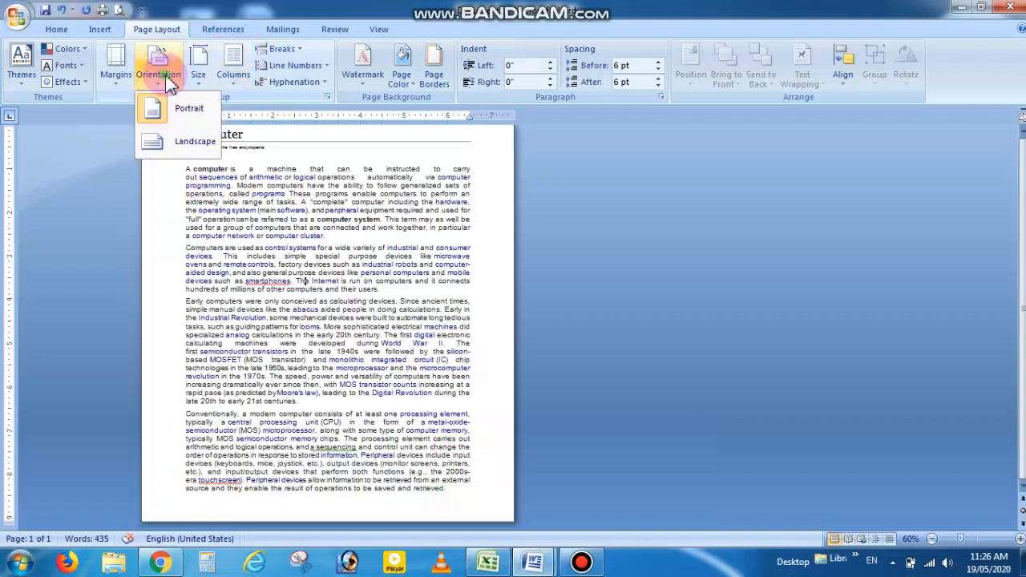
{"action": "left_click", "coordinate": [153, 142]}
{"action": "left_click", "coordinate": [165, 82]}
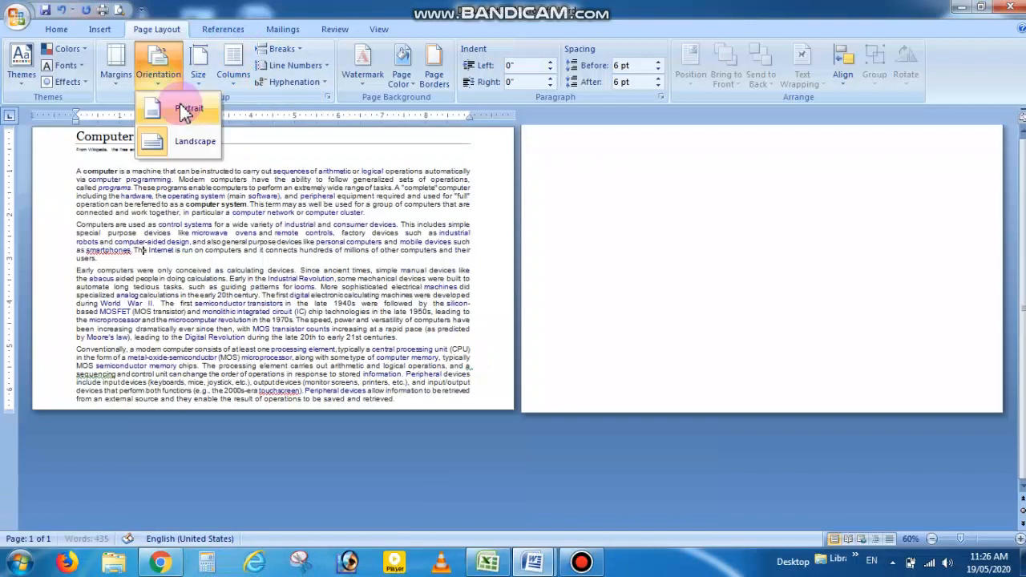
{"action": "left_click", "coordinate": [179, 105]}
Step: Lay out the Computer article in two columns, and change it to three columns
{"action": "left_click", "coordinate": [241, 80]}
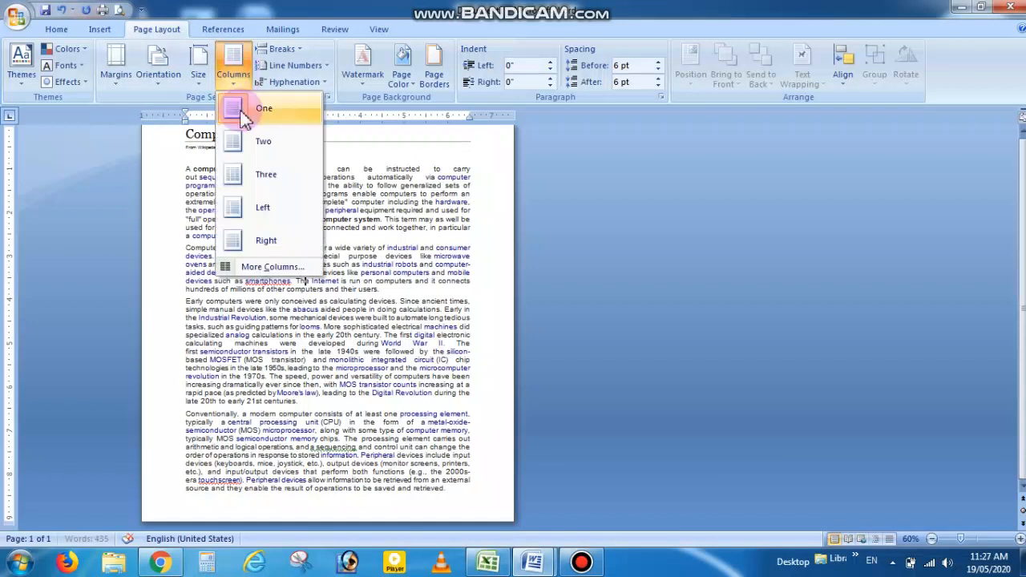
{"action": "left_click", "coordinate": [278, 144]}
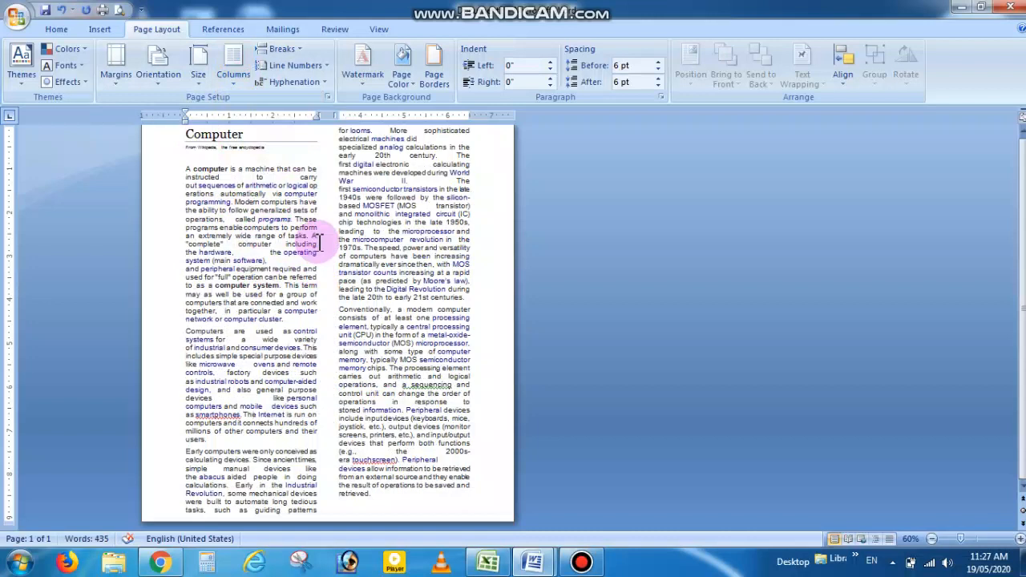
{"action": "left_click", "coordinate": [230, 68]}
{"action": "left_click", "coordinate": [272, 179]}
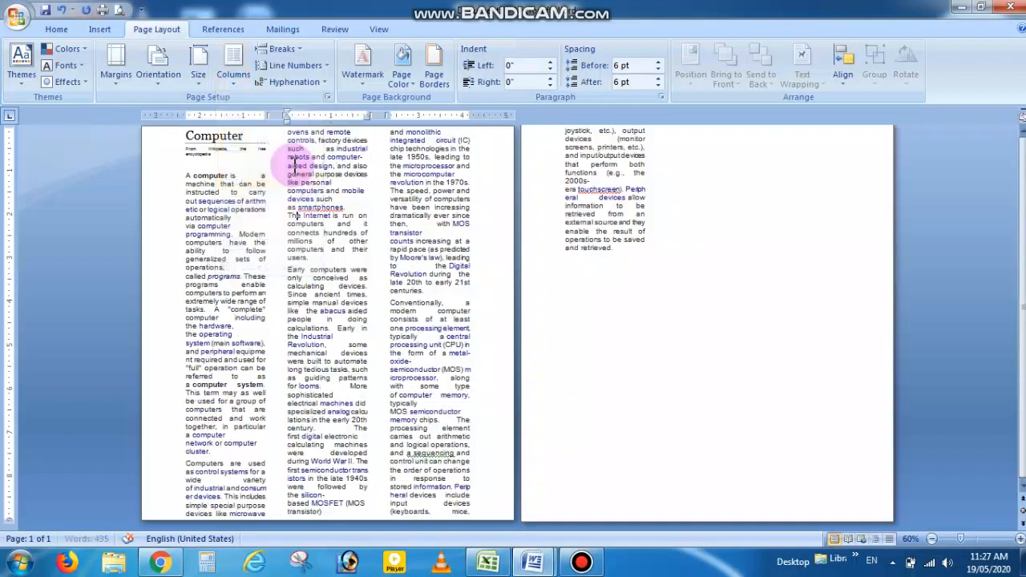
Step: Set the page orientation to landscape and arrange the article text in two columns
{"action": "left_click", "coordinate": [165, 84]}
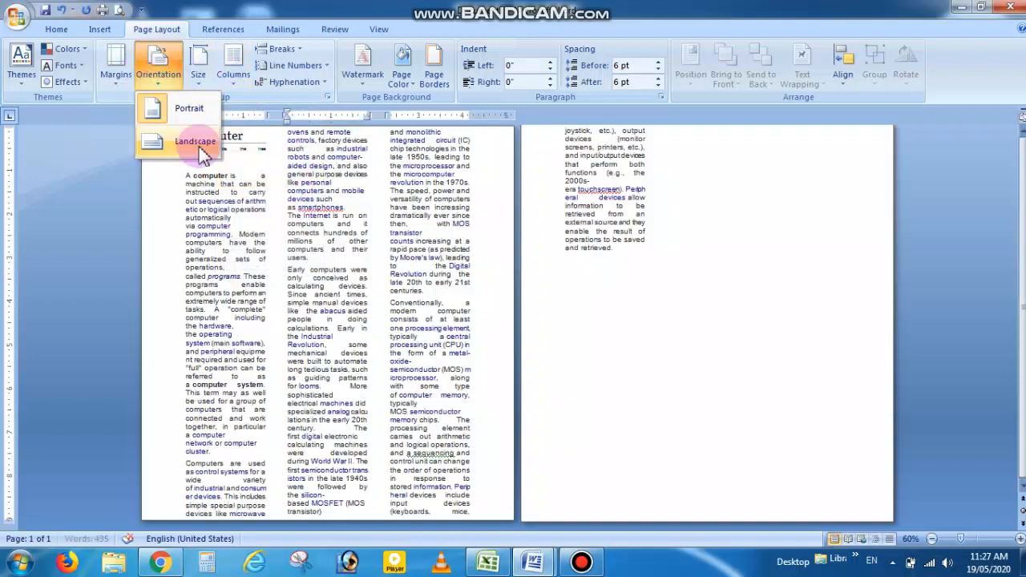
{"action": "left_click", "coordinate": [192, 138]}
{"action": "left_click", "coordinate": [232, 71]}
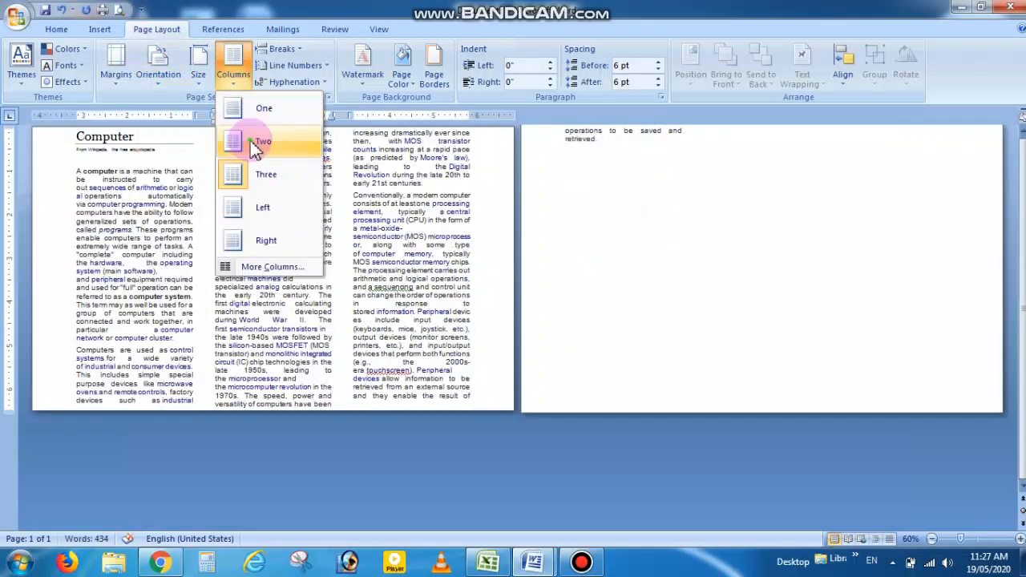
{"action": "left_click", "coordinate": [255, 146]}
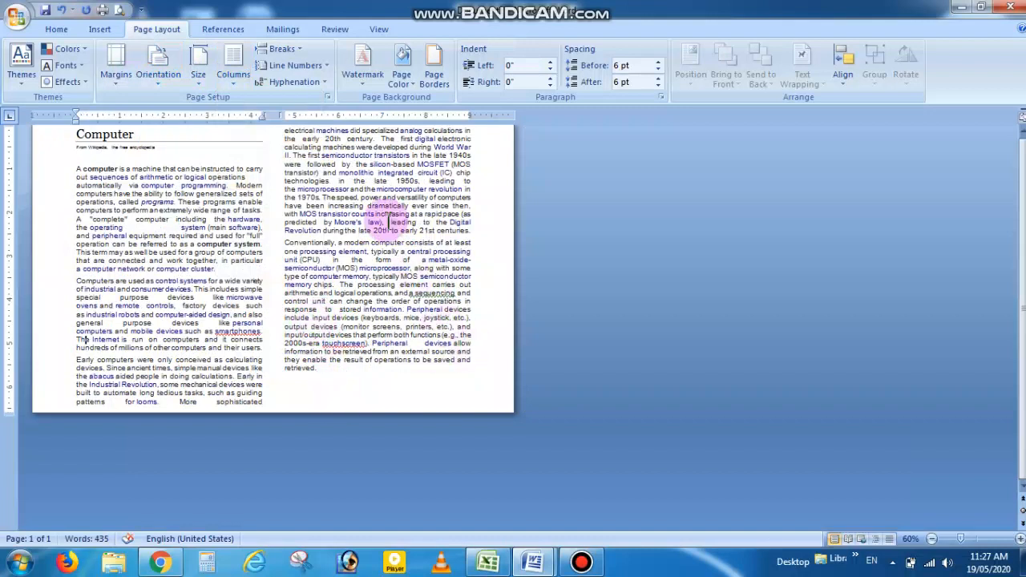
Step: Look through the column layouts and the available page and section breaks without changing the document
{"action": "left_click", "coordinate": [235, 80]}
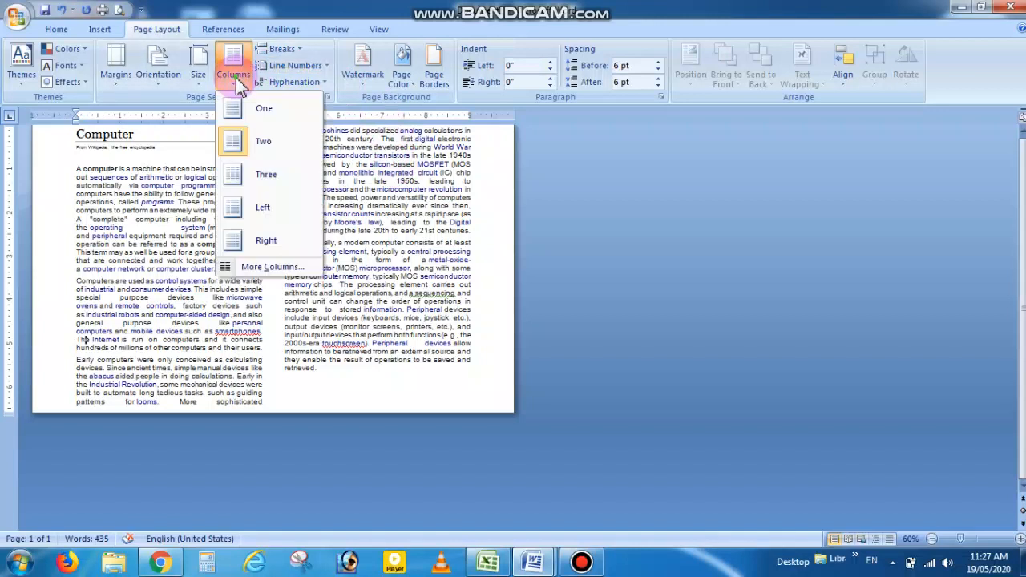
{"action": "left_click", "coordinate": [283, 49]}
{"action": "left_click", "coordinate": [282, 48]}
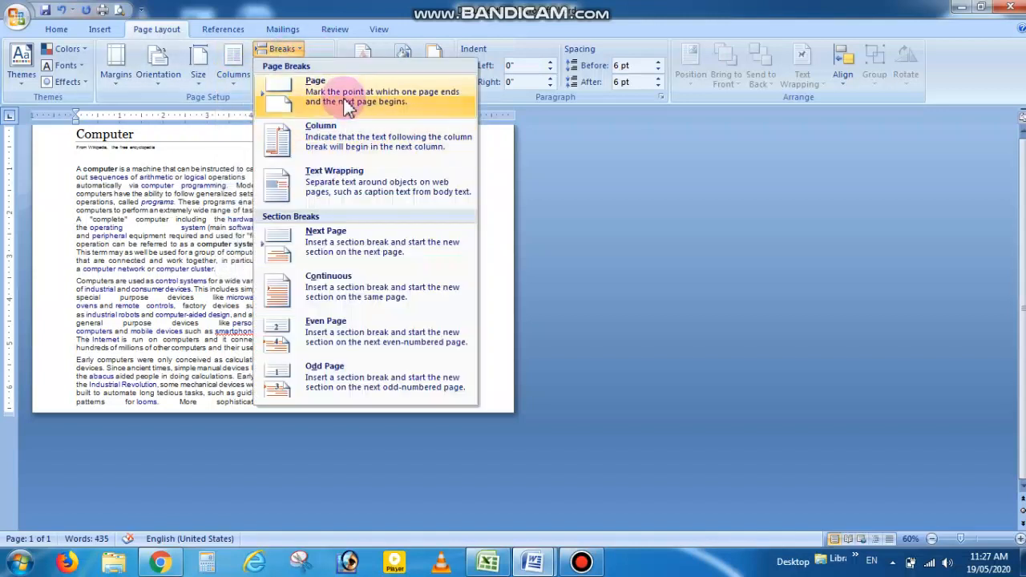
{"action": "left_click", "coordinate": [347, 104]}
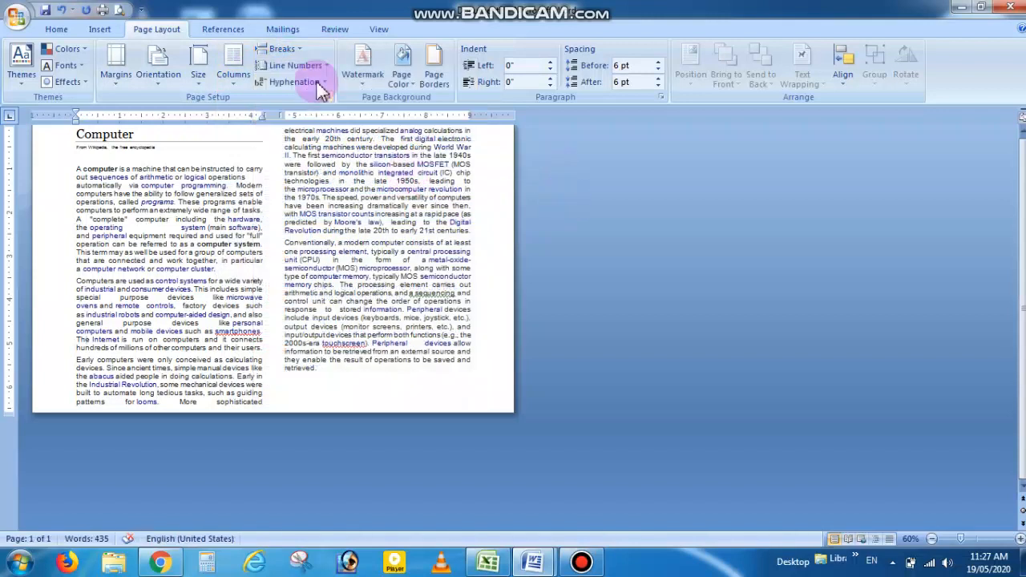
Step: Turn on continuous line numbers for the two-column Computer article
{"action": "left_click", "coordinate": [296, 65]}
{"action": "left_click", "coordinate": [175, 170]}
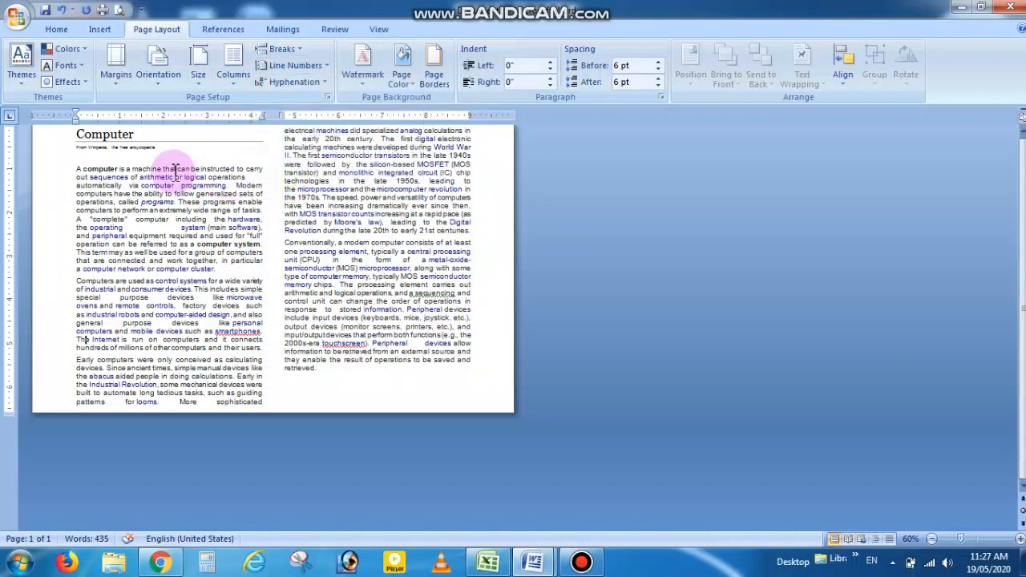
{"action": "left_click", "coordinate": [293, 66]}
{"action": "left_click", "coordinate": [301, 100]}
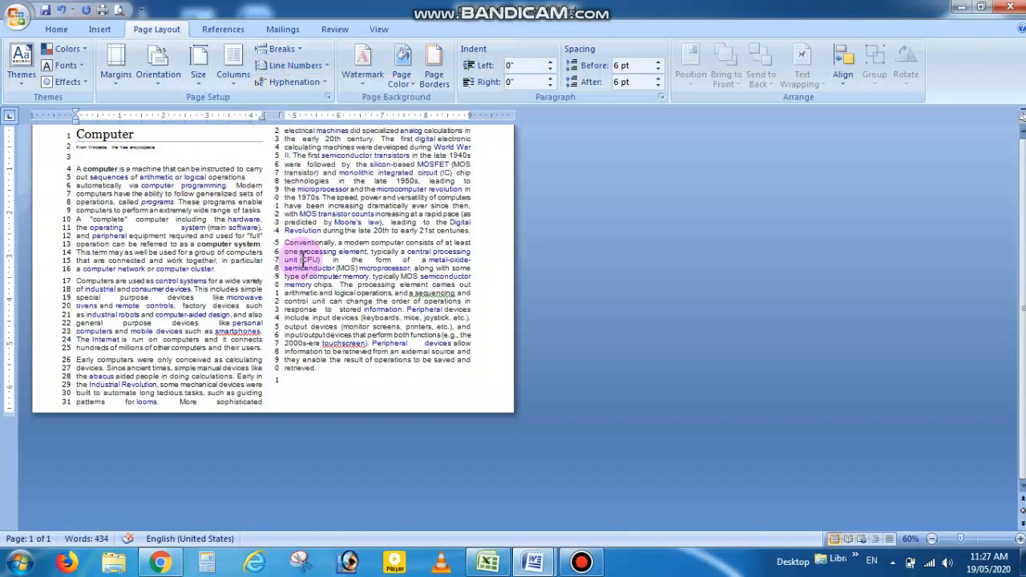
Step: Return the article to a single column and set its line numbering to restart on each page
{"action": "left_click", "coordinate": [232, 71]}
{"action": "left_click", "coordinate": [307, 119]}
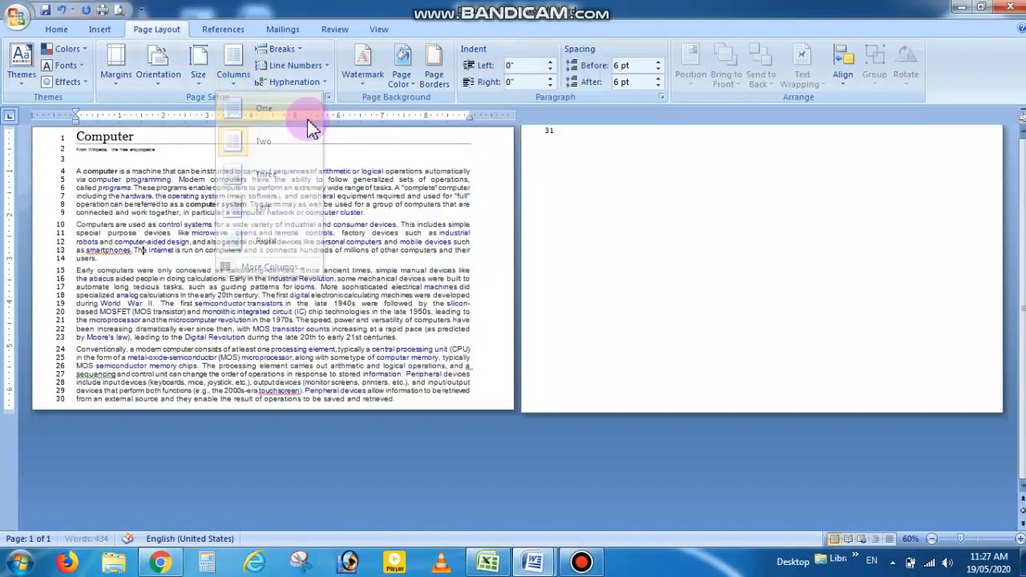
{"action": "left_click", "coordinate": [315, 71]}
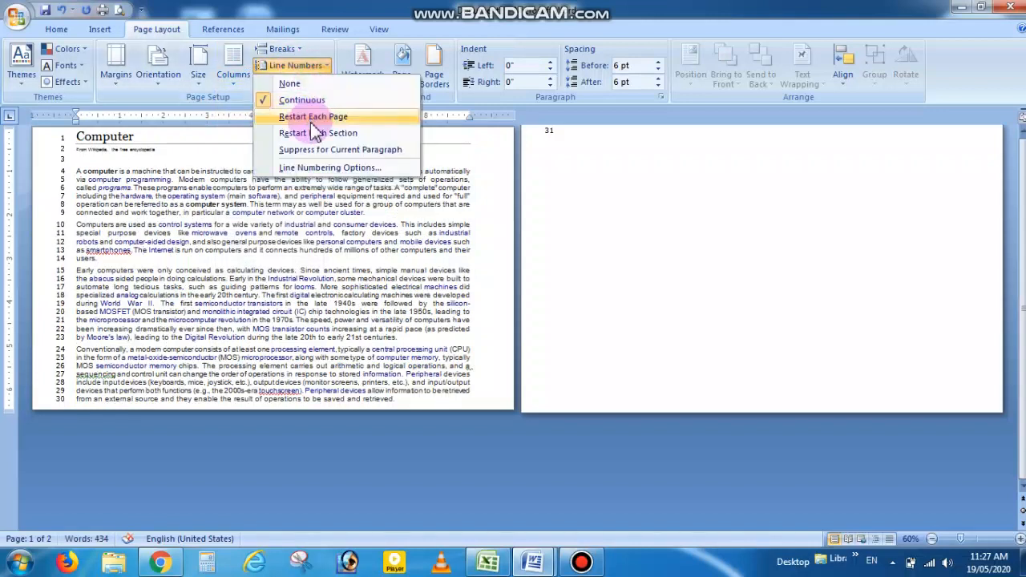
{"action": "left_click", "coordinate": [313, 118]}
{"action": "left_click", "coordinate": [305, 64]}
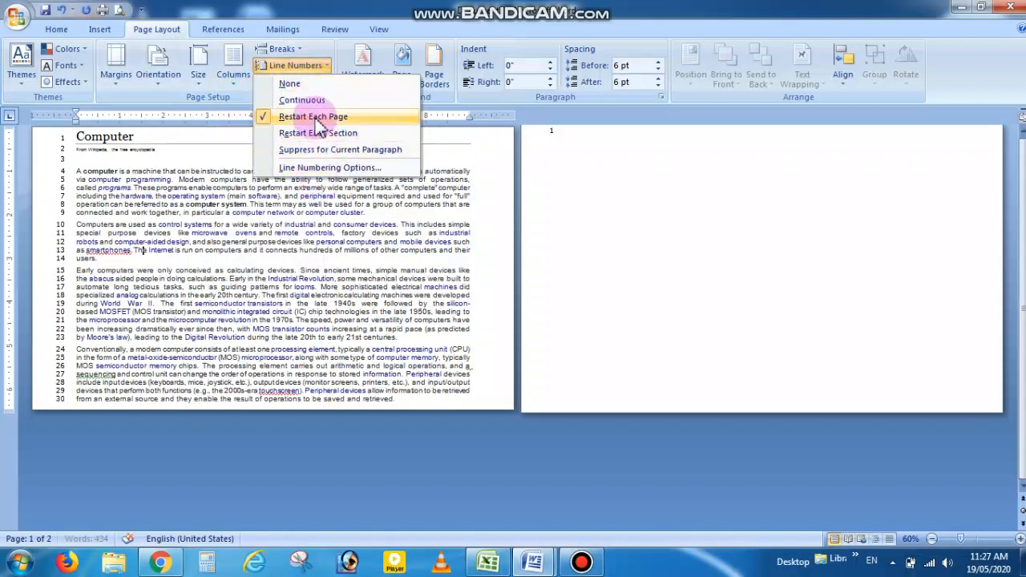
{"action": "left_click", "coordinate": [538, 210]}
Step: Turn on automatic hyphenation for the article and review the other hyphenation options
{"action": "left_click", "coordinate": [294, 82]}
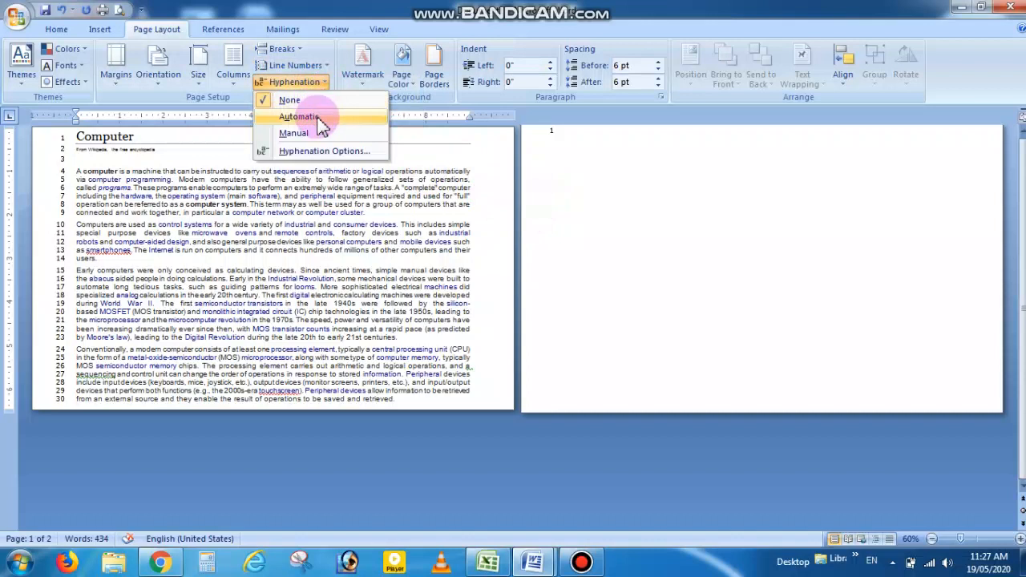
{"action": "left_click", "coordinate": [319, 117]}
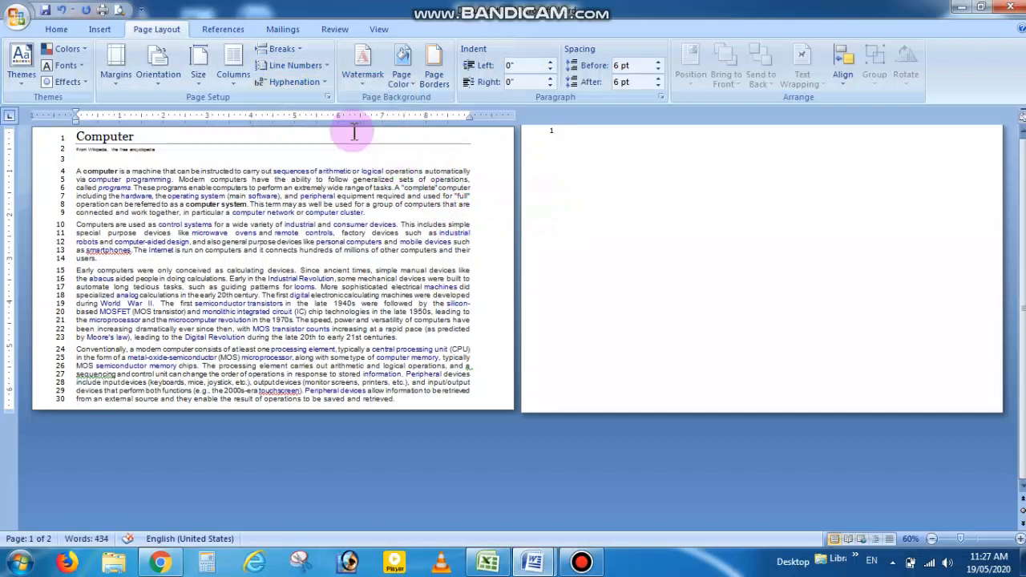
{"action": "left_click", "coordinate": [296, 82]}
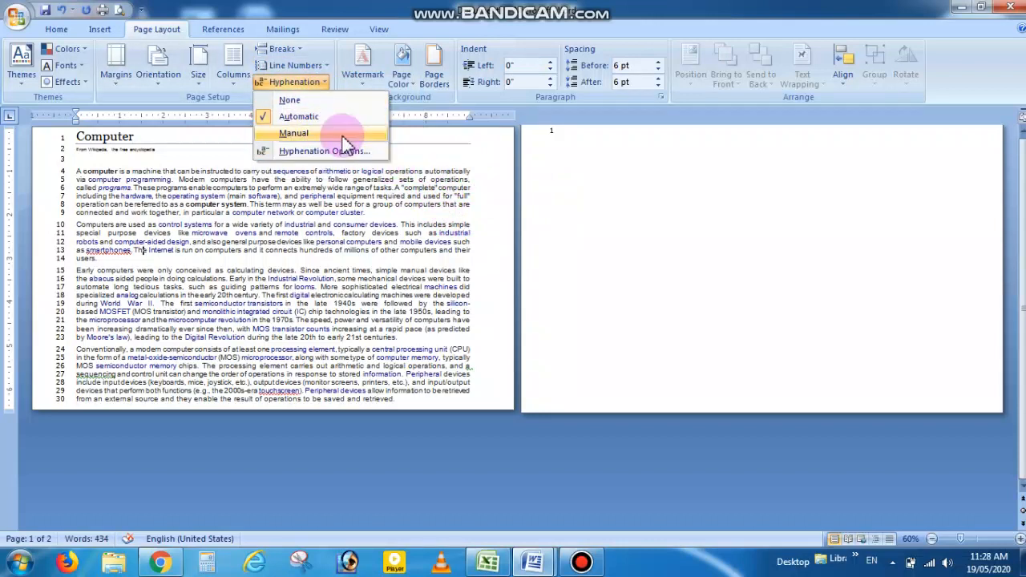
{"action": "left_click", "coordinate": [431, 340]}
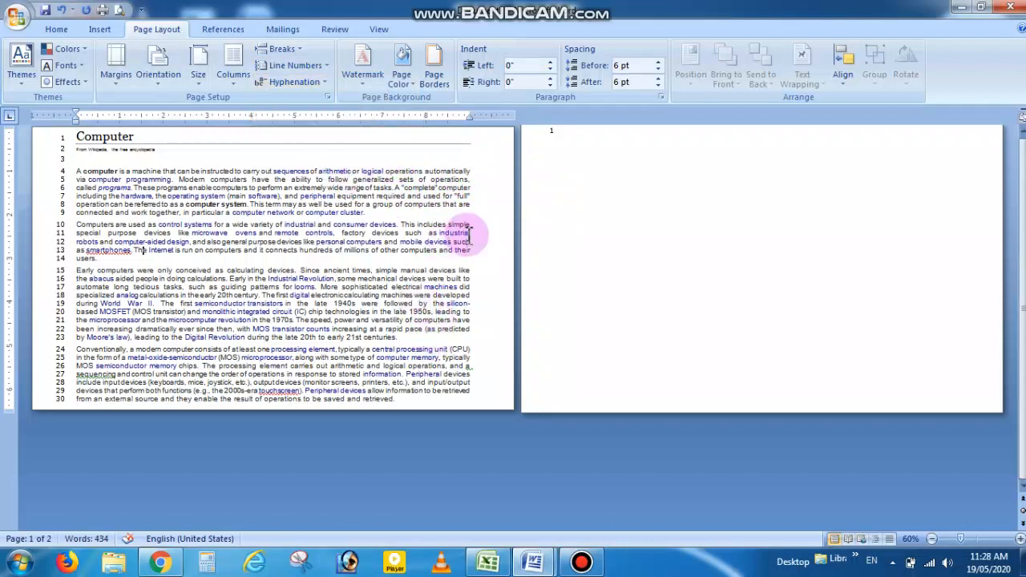